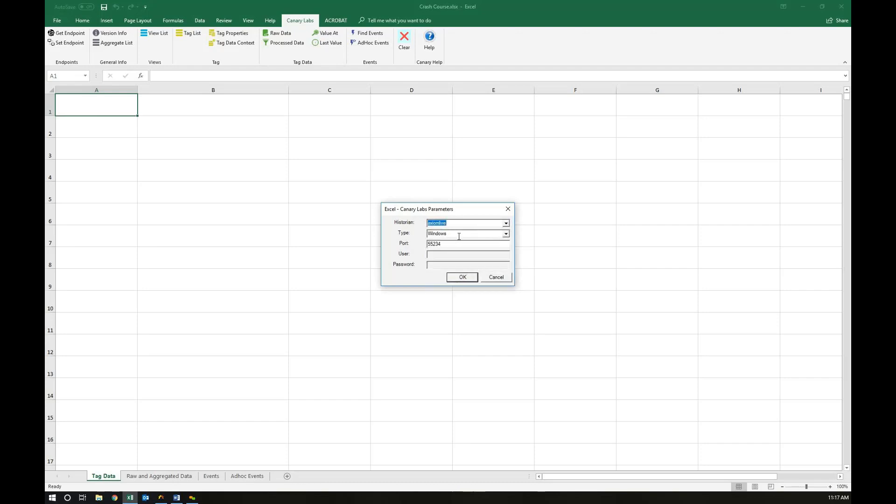
# Step: Set the historian endpoint to axiomlive on port 55234 with the Windows connection type
pyautogui.click(505, 234)
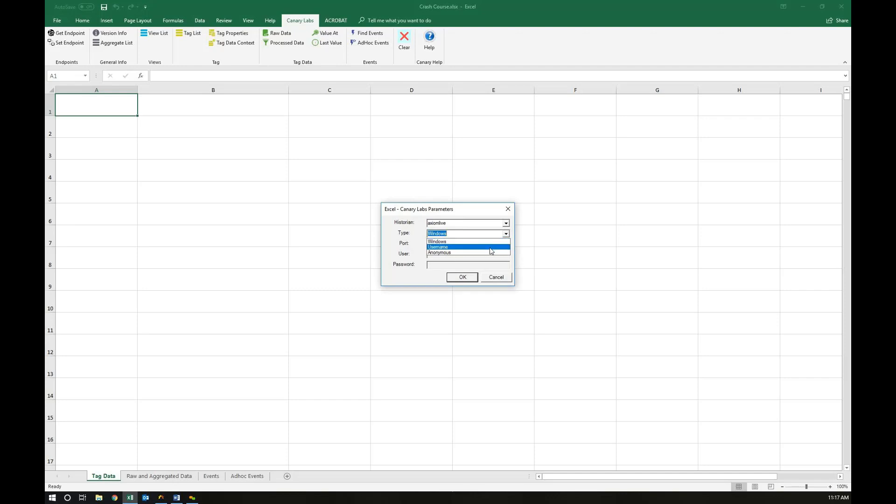
pyautogui.click(490, 247)
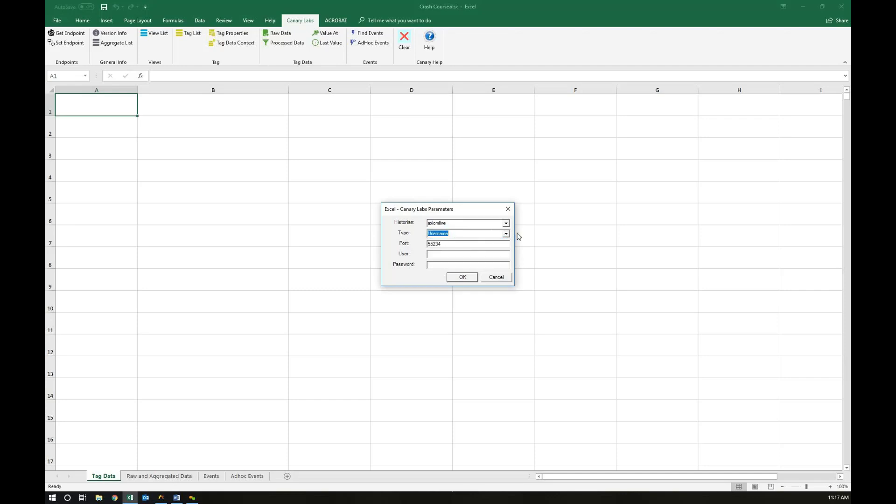
pyautogui.click(506, 234)
pyautogui.click(489, 241)
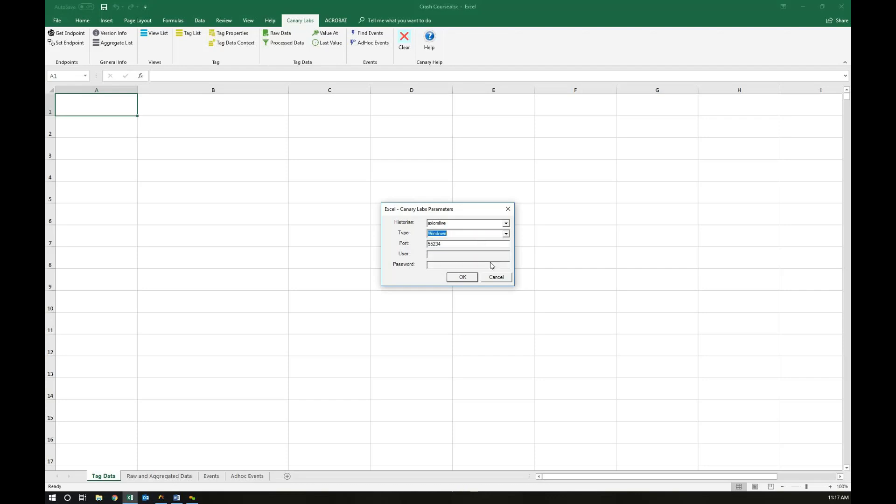
pyautogui.click(462, 277)
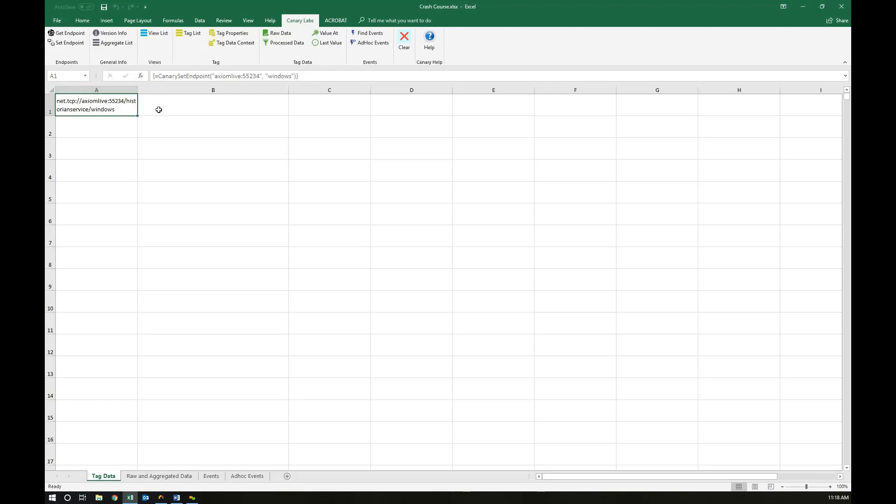
# Step: Clear the endpoint output from the Tag Data sheet and list the available views starting in A1
pyautogui.click(404, 42)
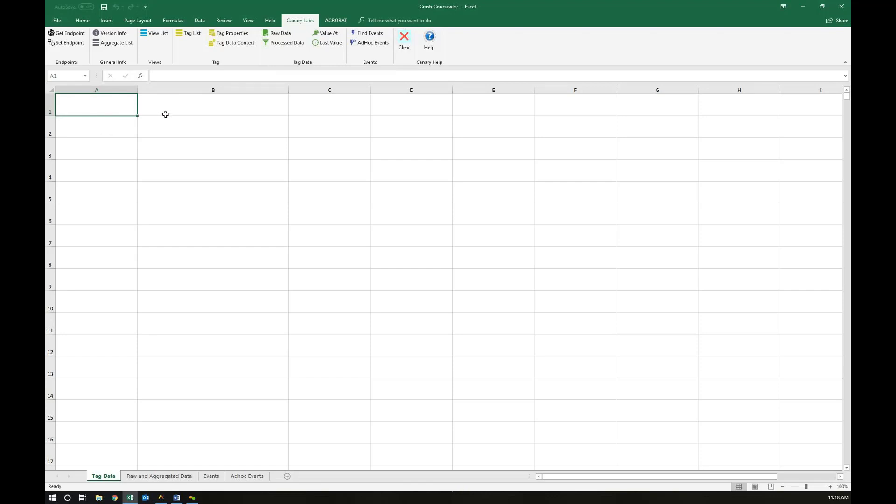
pyautogui.click(159, 36)
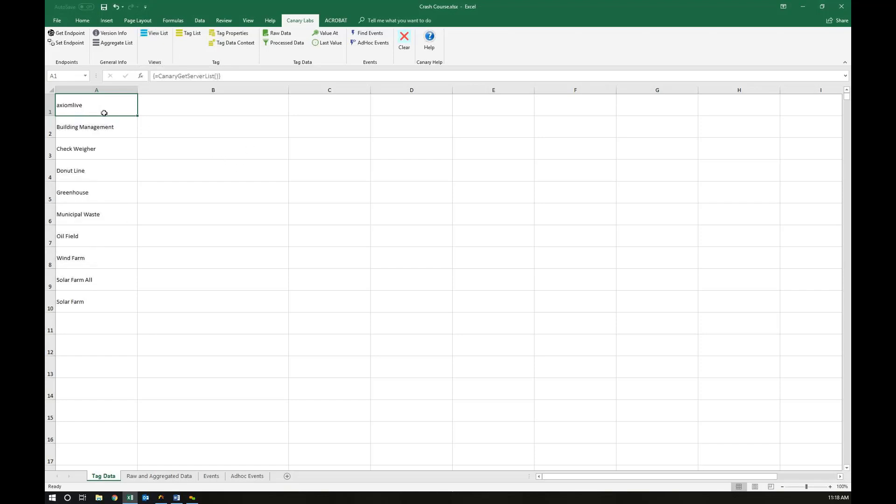
pyautogui.click(121, 129)
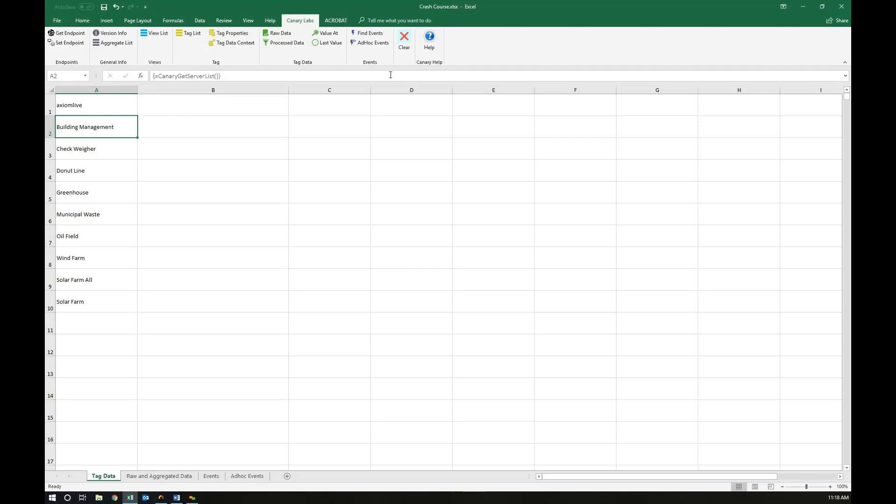
# Step: Replace the view list with the axiomlive tag list starting in A1, limited to 10,000 rows, and fit column A to the tag names
pyautogui.click(404, 40)
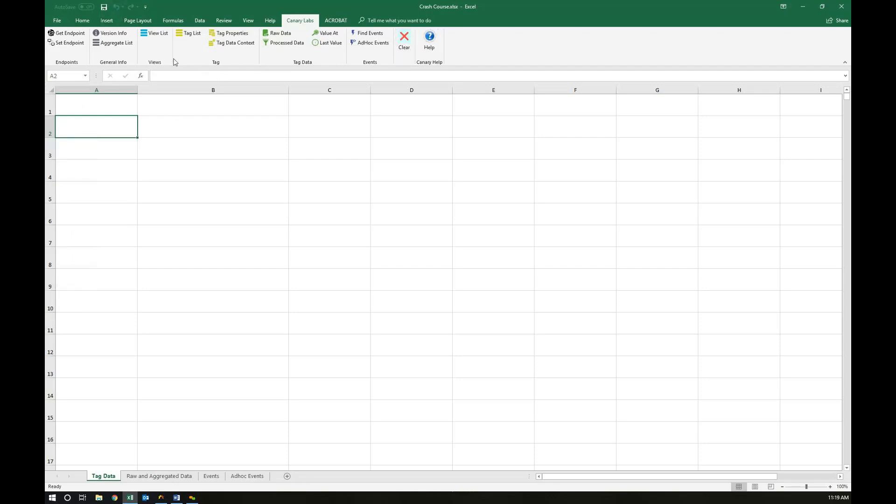
pyautogui.click(109, 99)
pyautogui.click(195, 34)
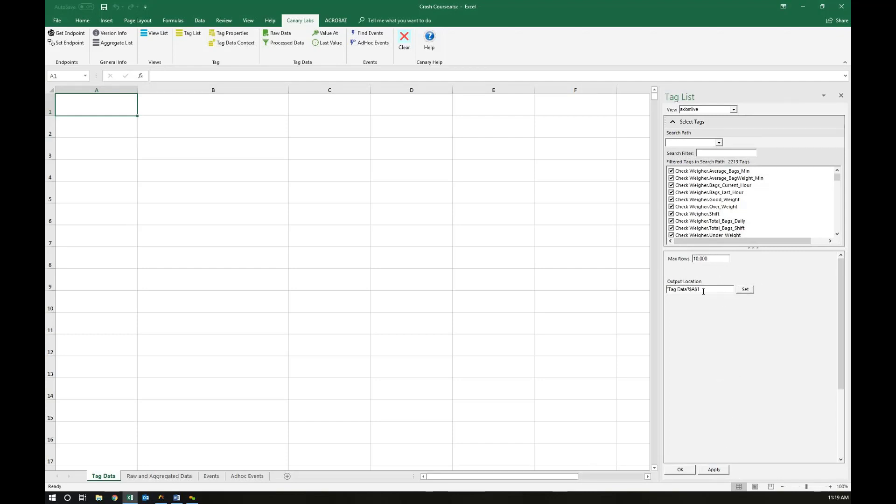
pyautogui.click(714, 471)
pyautogui.doubleClick(138, 89)
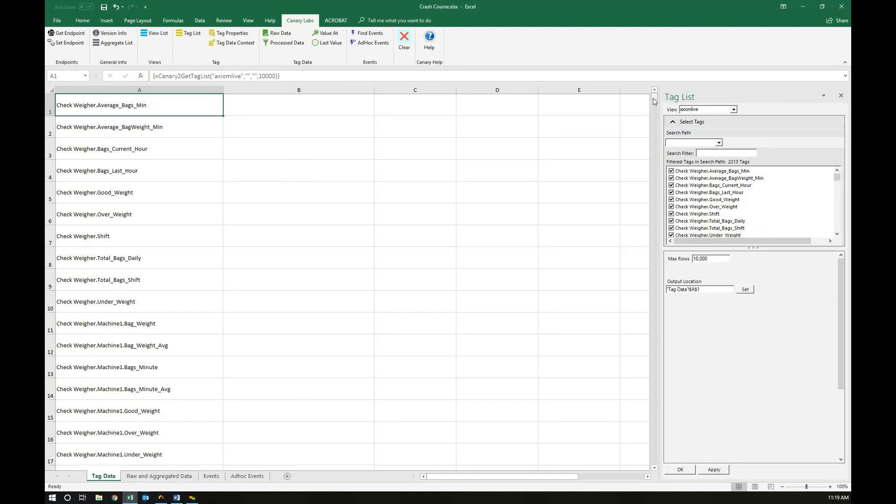
pyautogui.moveTo(653, 98)
pyautogui.mouseDown()
pyautogui.moveTo(648, 418)
pyautogui.moveTo(640, 202)
pyautogui.moveTo(652, 98)
pyautogui.mouseUp()
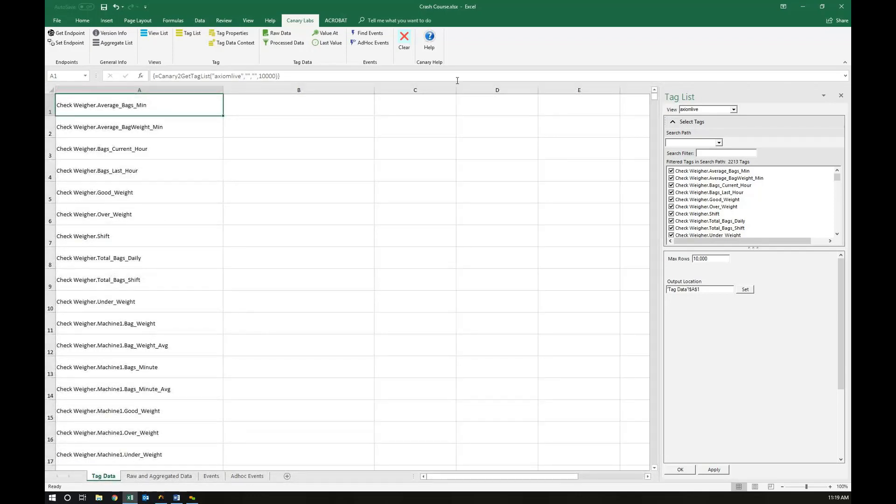
# Step: Clear the tag list, filter tags by "inflow" and output the tag properties of Wastewater.InFlow and Wastewater.InFlow Average to A1
pyautogui.click(405, 39)
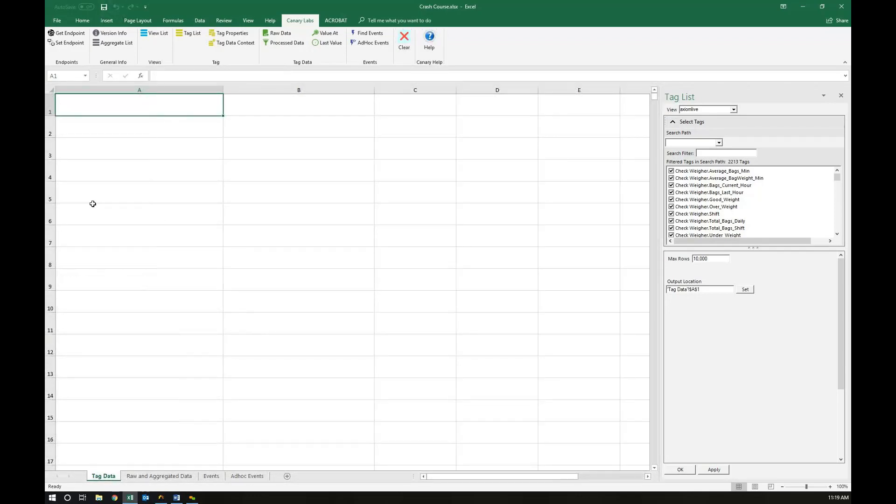
pyautogui.click(242, 37)
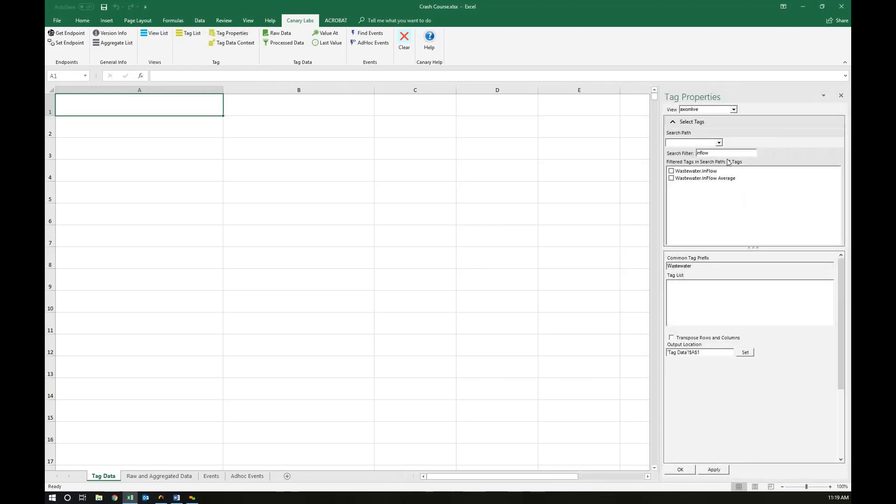
pyautogui.moveTo(714, 155); pyautogui.dragTo(682, 156)
pyautogui.press('BackSpace')
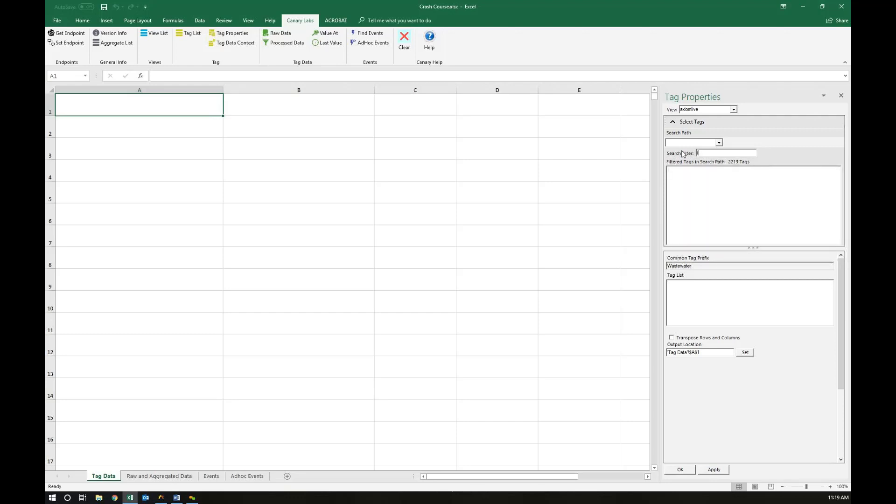
pyautogui.write('inflow')
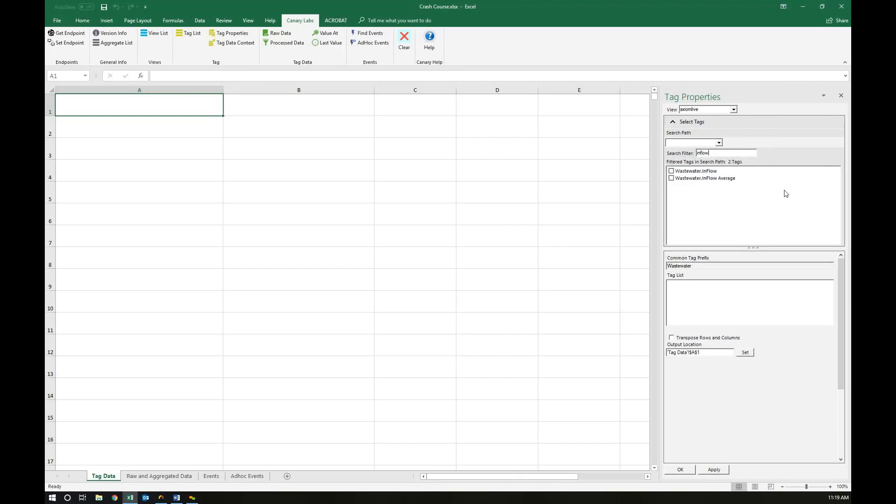
pyautogui.click(672, 171)
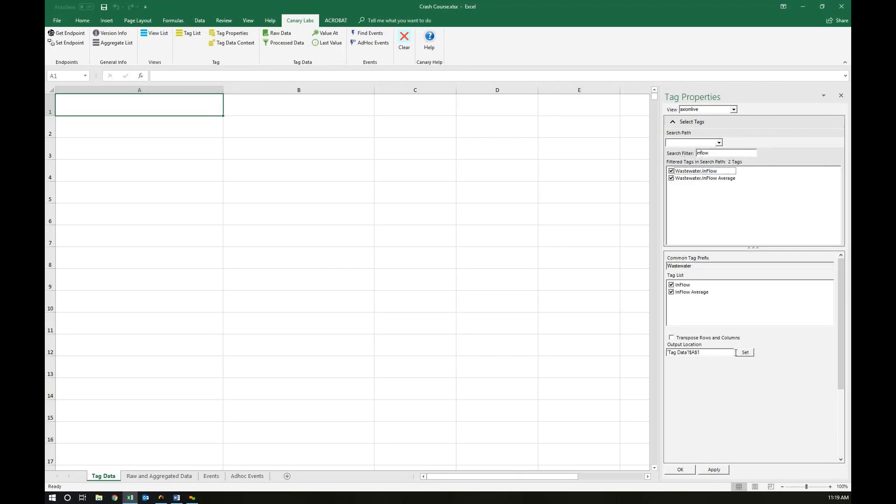
pyautogui.click(713, 470)
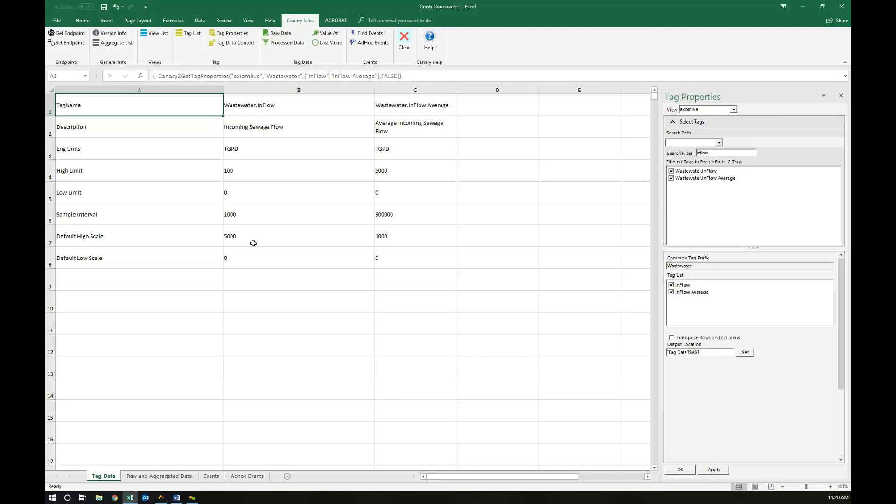
# Step: Transpose the rows and columns of the tag properties output
pyautogui.click(672, 338)
pyautogui.click(711, 469)
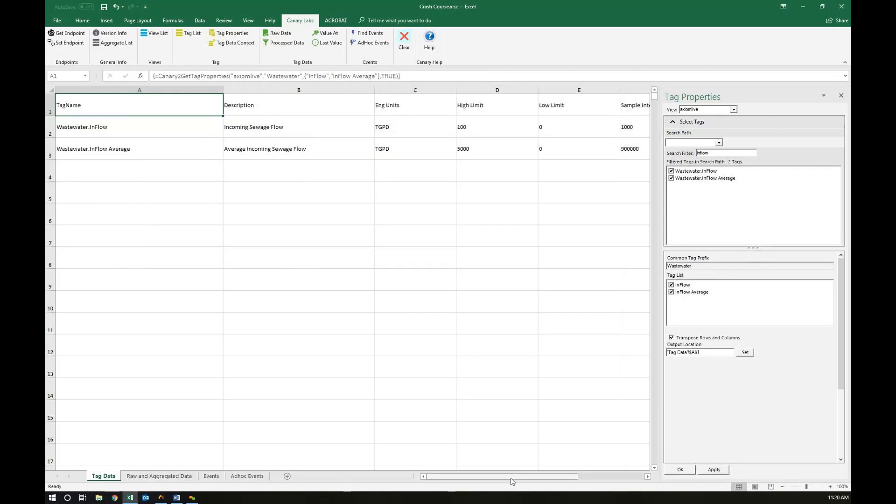
pyautogui.moveTo(510, 478)
pyautogui.mouseDown()
pyautogui.moveTo(537, 477)
pyautogui.moveTo(508, 481)
pyautogui.mouseUp()
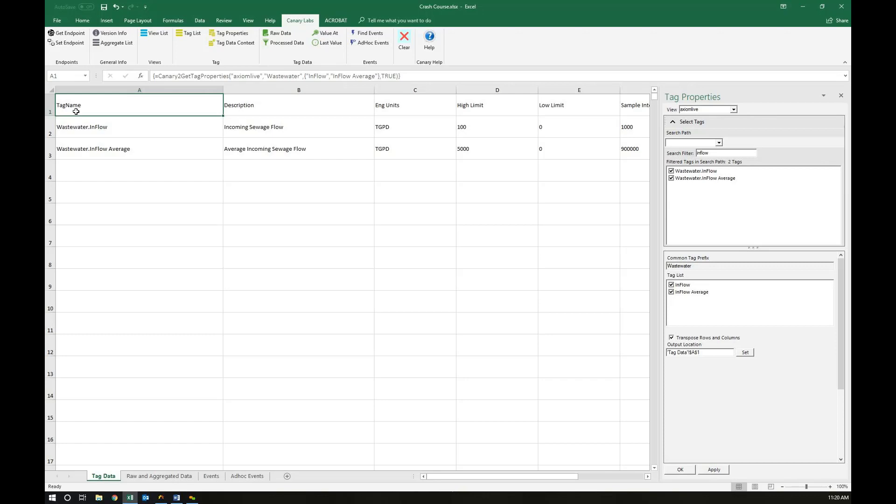
# Step: Clear the tag properties and output the tag data context of Wastewater.InFlow and Wastewater.InFlow Average to A1
pyautogui.click(404, 39)
pyautogui.click(230, 45)
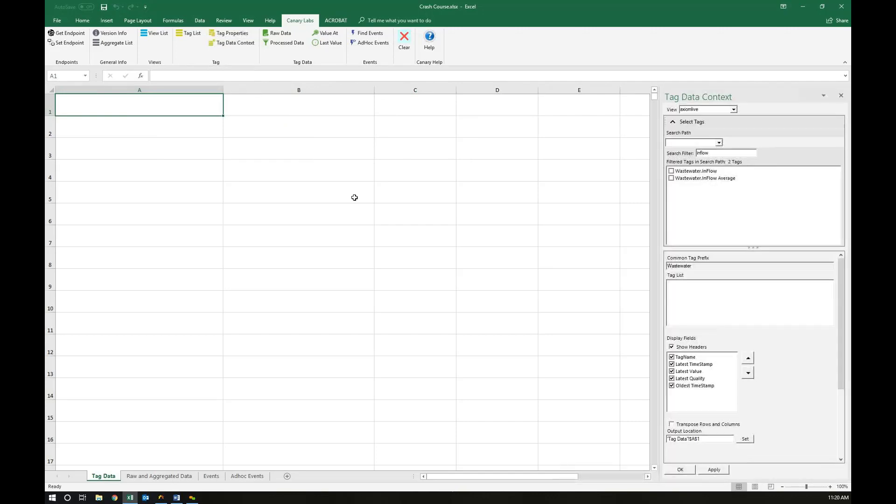
pyautogui.click(671, 172)
pyautogui.click(671, 178)
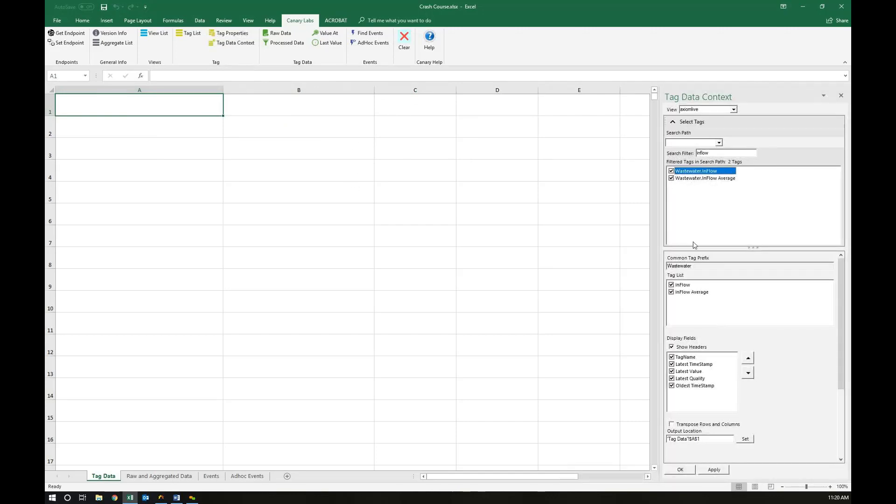
pyautogui.click(714, 470)
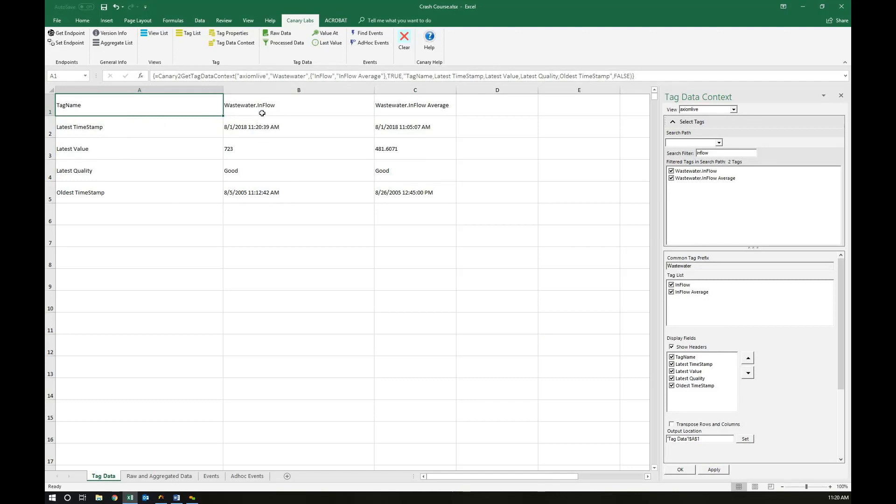
pyautogui.click(262, 88)
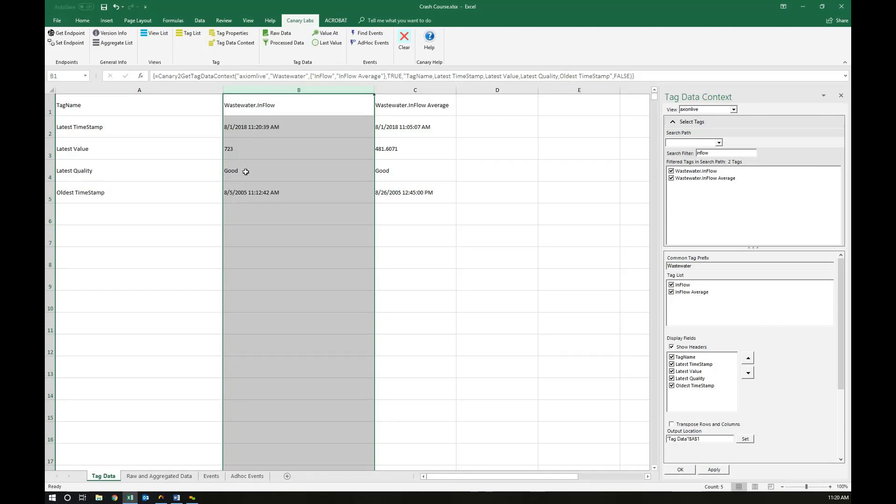
# Step: Clear the tag data context output and remove the existing data from the Raw and Aggregated Data sheet
pyautogui.click(404, 41)
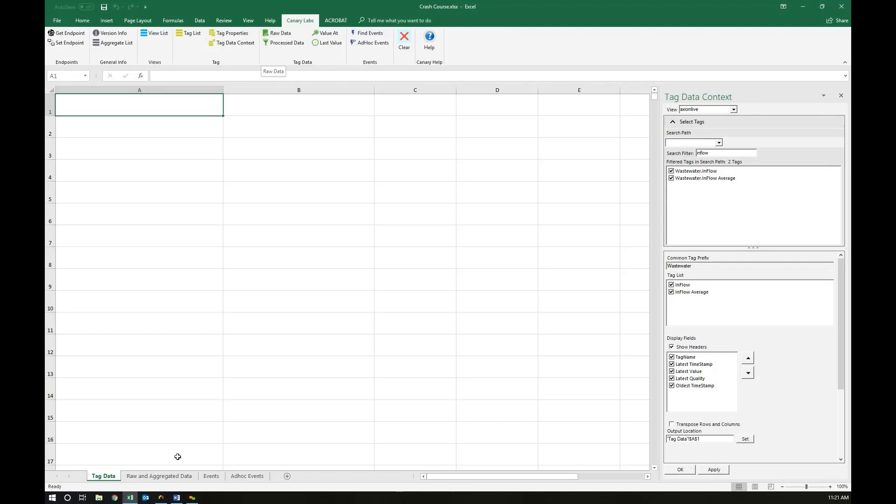
pyautogui.click(113, 107)
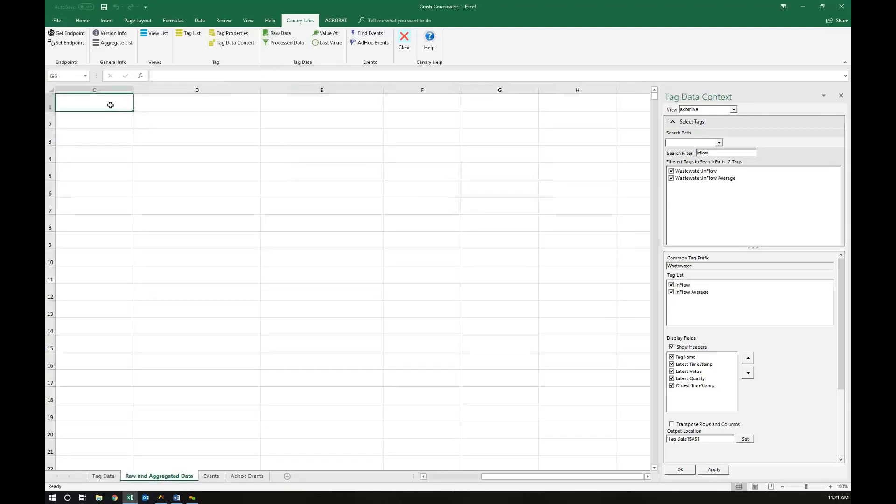
pyautogui.click(456, 476)
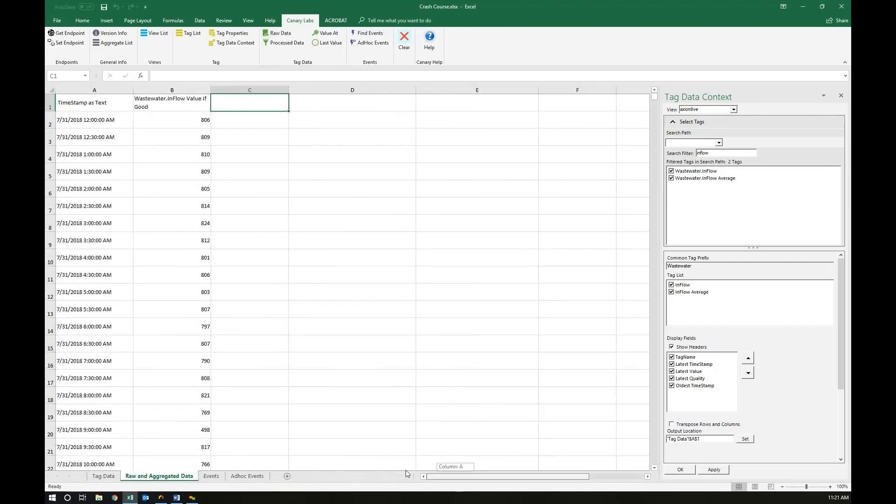
pyautogui.click(404, 41)
# Step: Begin a raw data query on the axiomlive view with the tags Wastewater.InFlow and Wastewater.InFlow Average
pyautogui.click(288, 35)
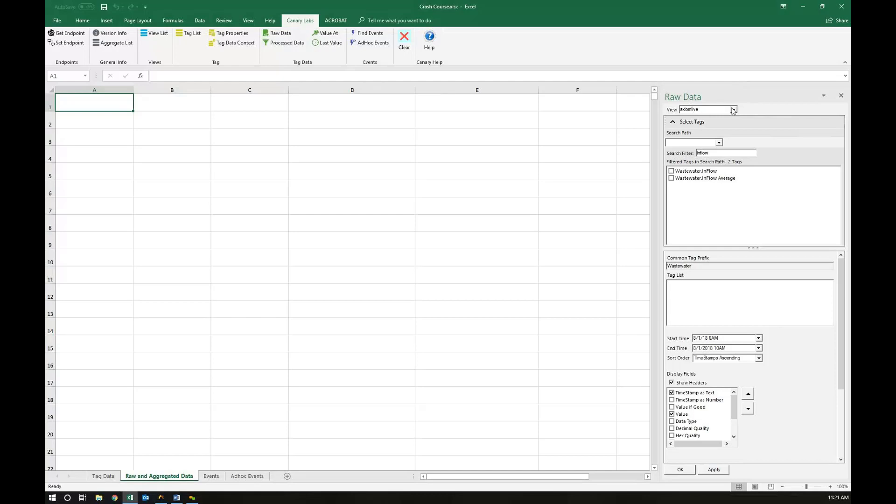
pyautogui.click(733, 109)
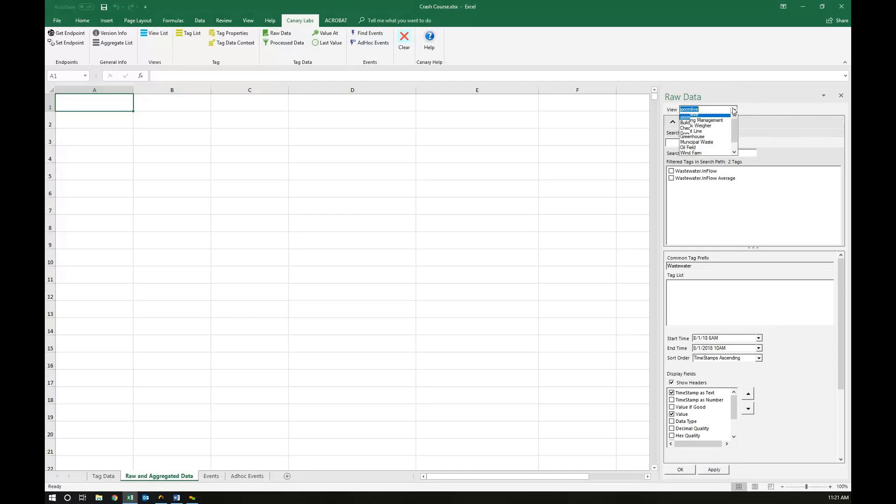
pyautogui.click(685, 118)
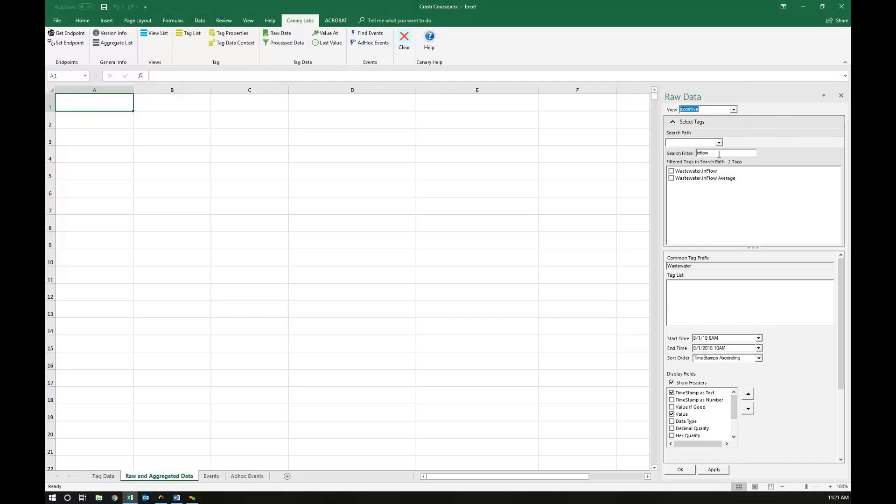
pyautogui.moveTo(718, 154); pyautogui.dragTo(695, 154)
pyautogui.click(672, 170)
pyautogui.click(671, 178)
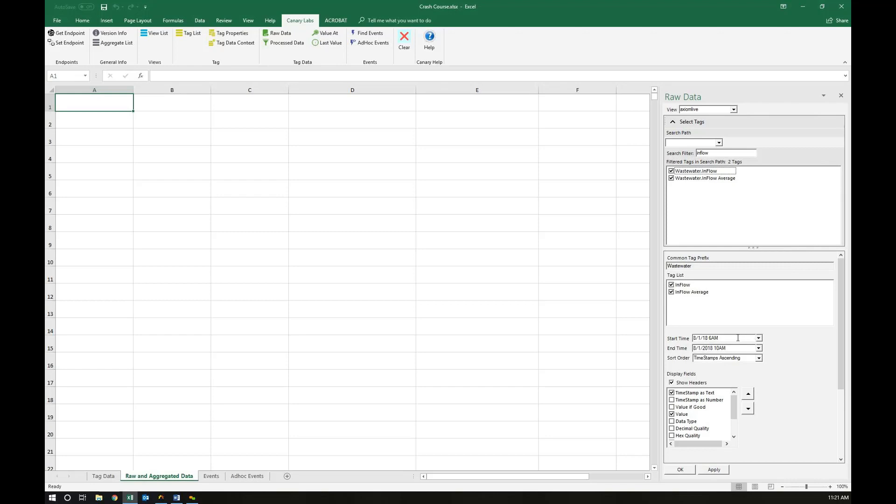
# Step: Set the raw data query's start time to 8/1/18 6AM
pyautogui.click(758, 338)
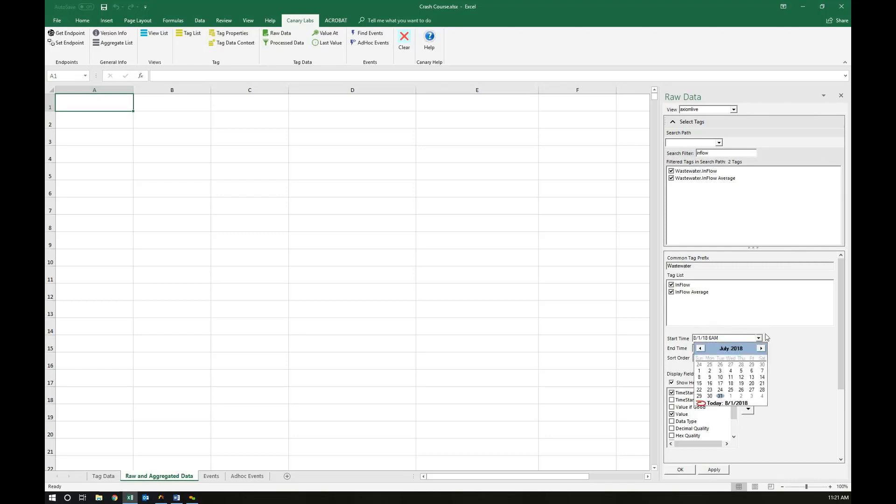
pyautogui.click(758, 339)
pyautogui.moveTo(750, 339); pyautogui.dragTo(666, 341)
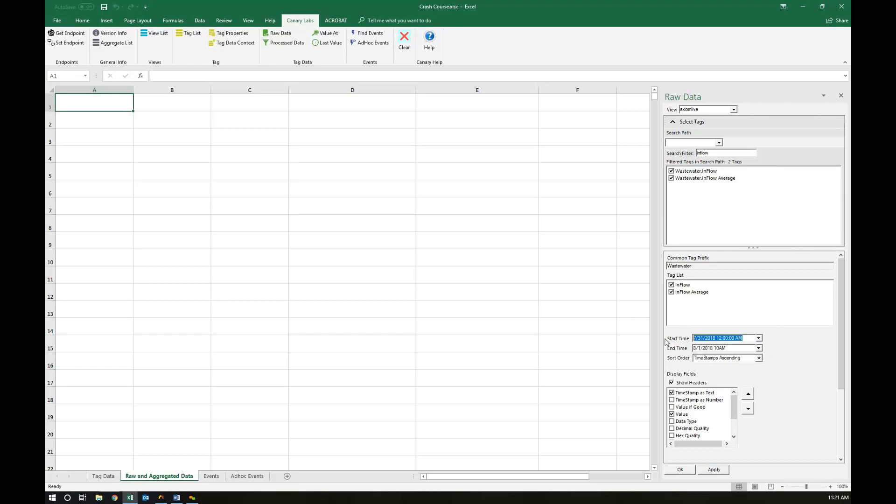
pyautogui.write('8/1/18 6AM')
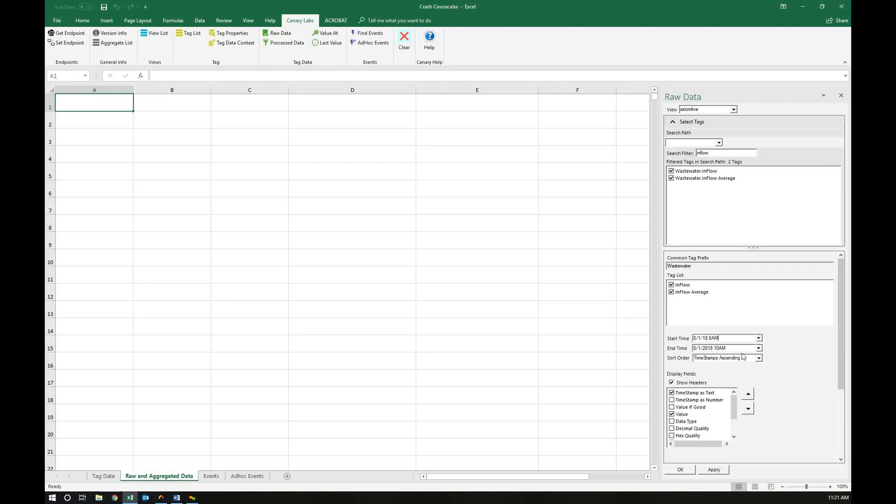
# Step: Output the raw data in ascending timestamp order, with values and annotation fields, to A1 of the Raw and Aggregated Data sheet
pyautogui.click(758, 359)
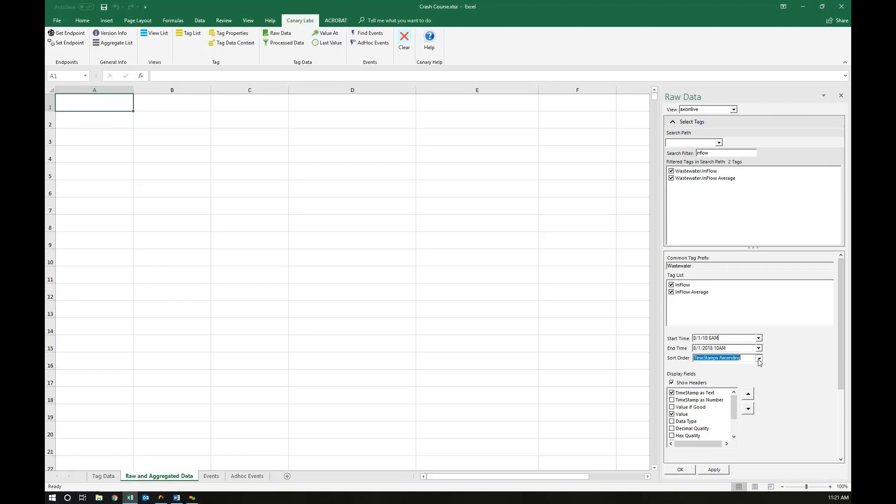
pyautogui.click(758, 359)
pyautogui.moveTo(737, 409); pyautogui.dragTo(736, 426)
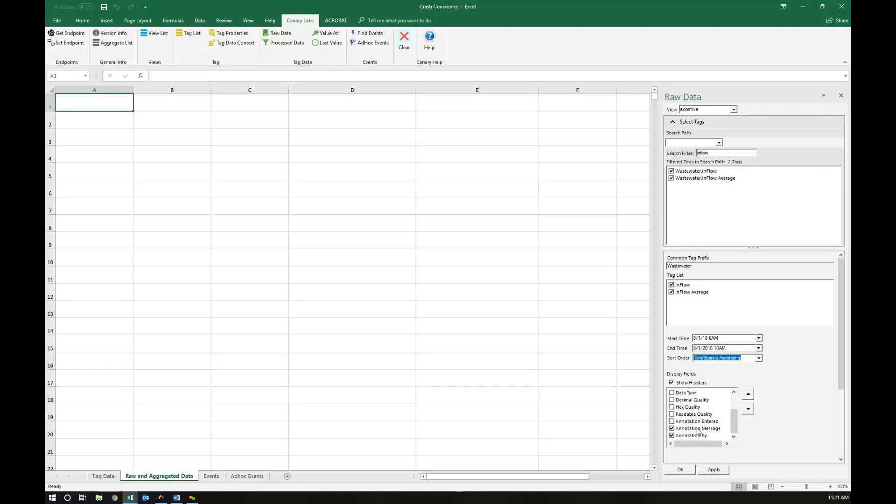
pyautogui.moveTo(734, 425); pyautogui.dragTo(736, 408)
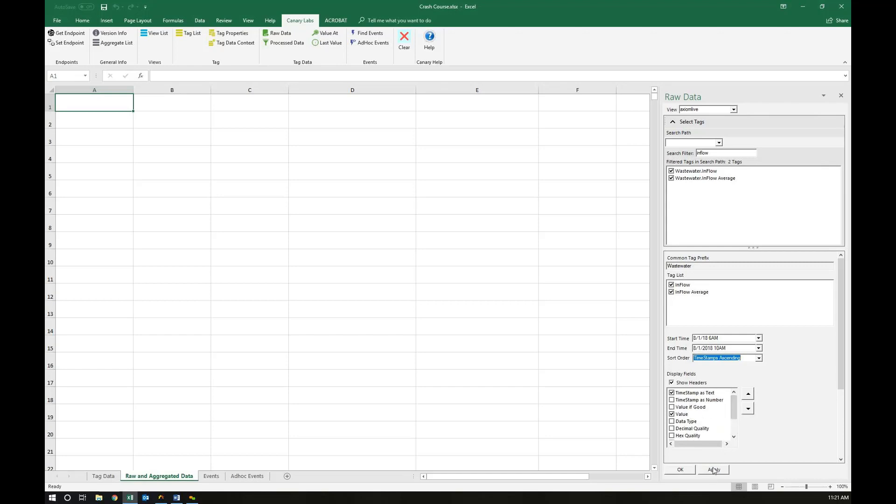
pyautogui.scroll(-3, 782, 409)
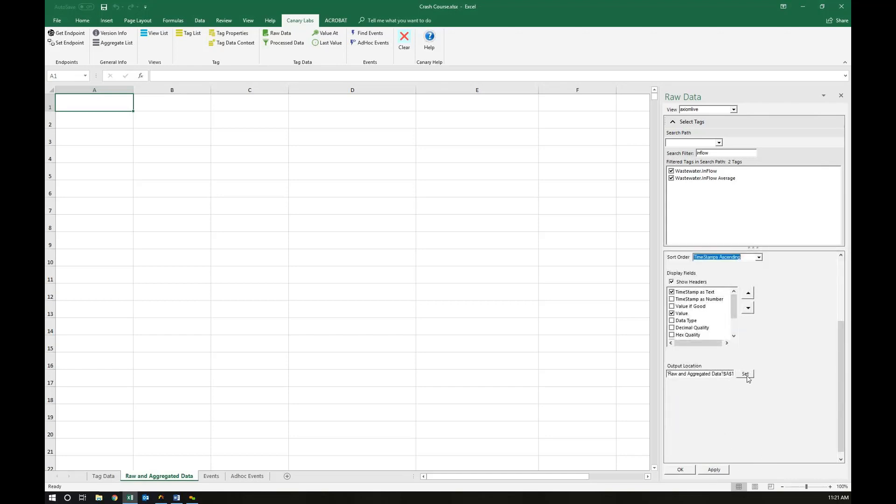
pyautogui.click(714, 470)
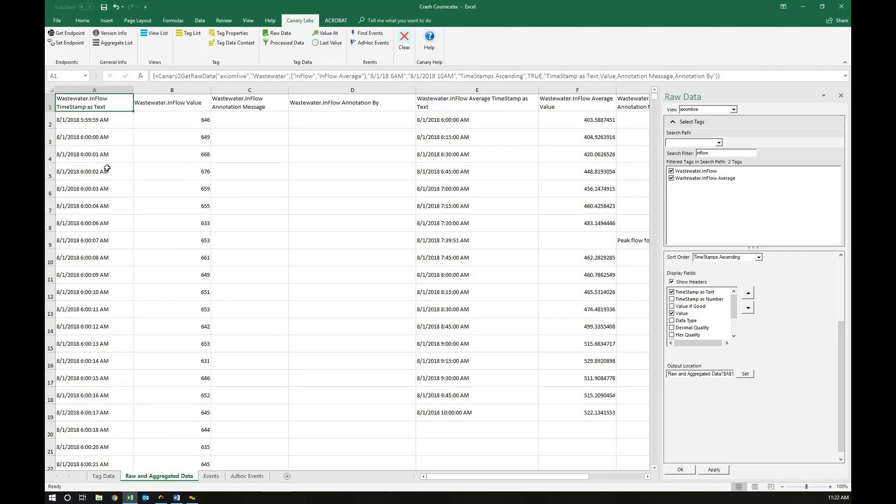
# Step: Examine the raw data output across both tags, comparing the annotation columns with the selected display fields
pyautogui.moveTo(655, 99)
pyautogui.mouseDown()
pyautogui.moveTo(658, 442)
pyautogui.moveTo(654, 90)
pyautogui.mouseUp()
pyautogui.moveTo(431, 476); pyautogui.dragTo(519, 465)
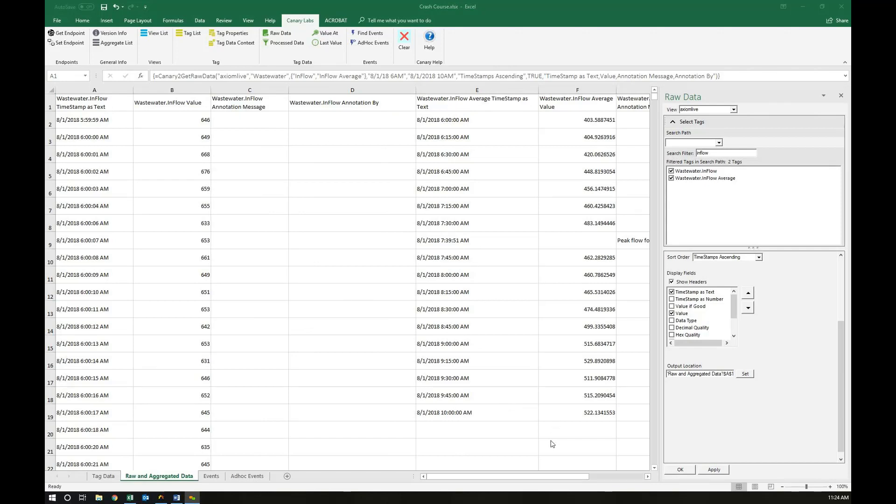
pyautogui.click(552, 474)
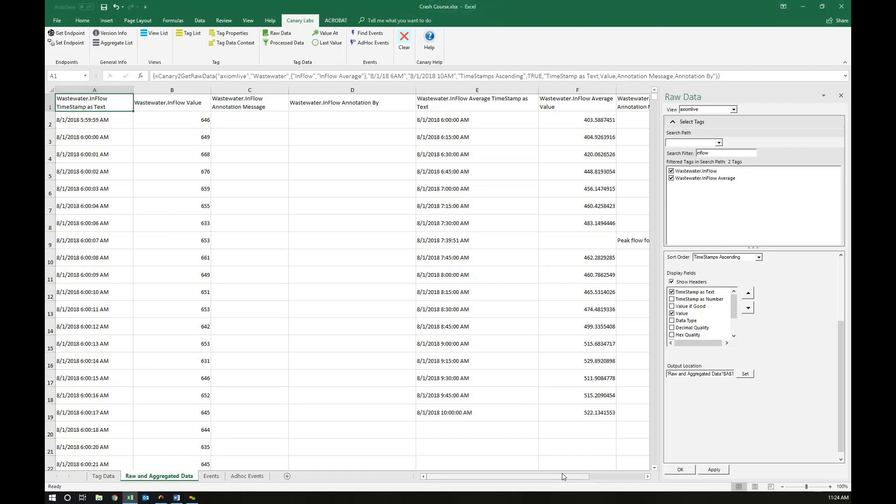
pyautogui.moveTo(573, 474); pyautogui.dragTo(627, 474)
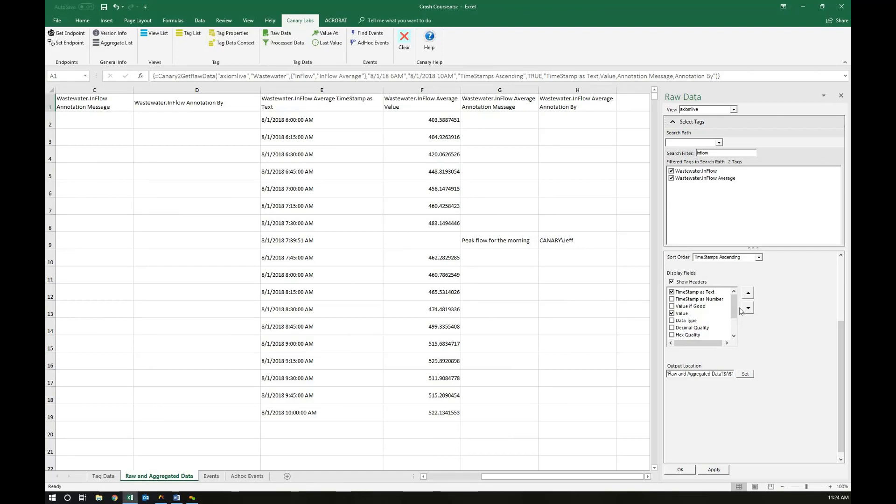
pyautogui.moveTo(734, 301); pyautogui.dragTo(733, 315)
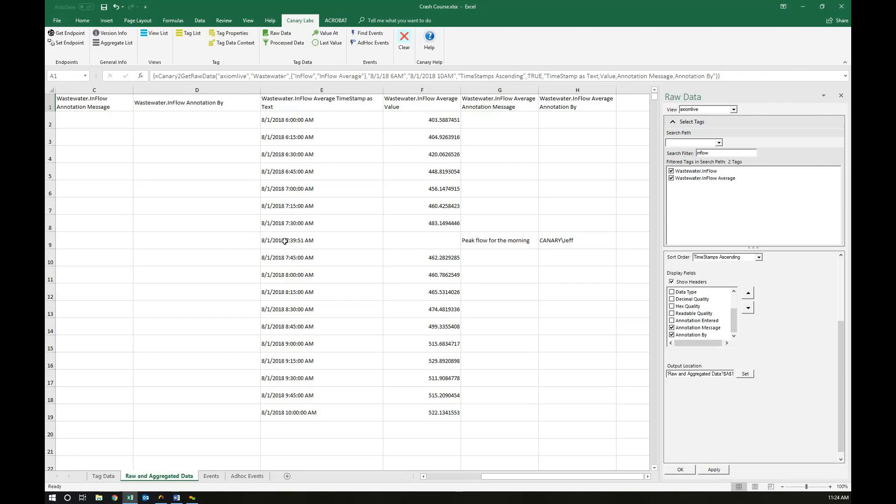
pyautogui.moveTo(505, 477); pyautogui.dragTo(431, 476)
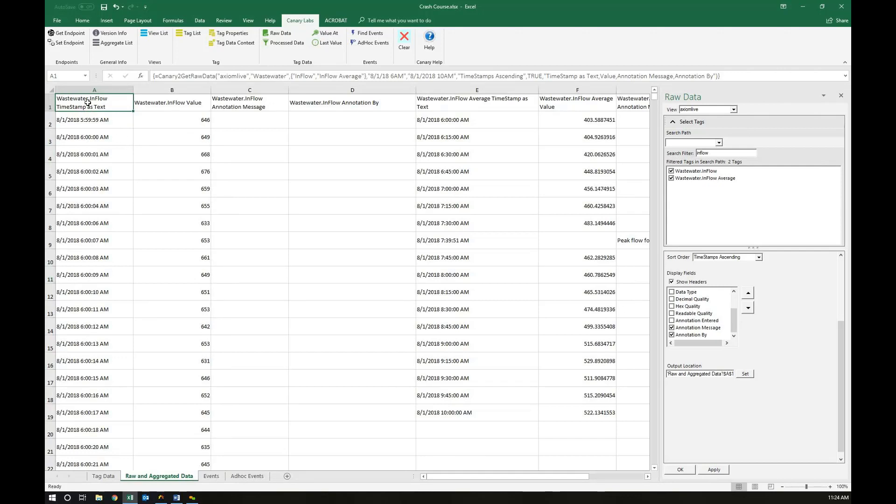
# Step: Clear the raw data output and begin a processed data query on the axiomlive view with the tag Wastewater.InFlow
pyautogui.click(404, 39)
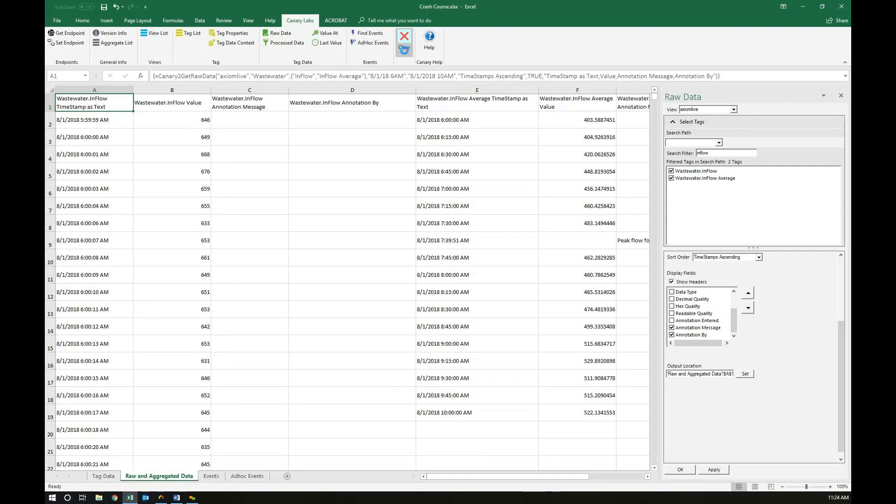
pyautogui.click(282, 43)
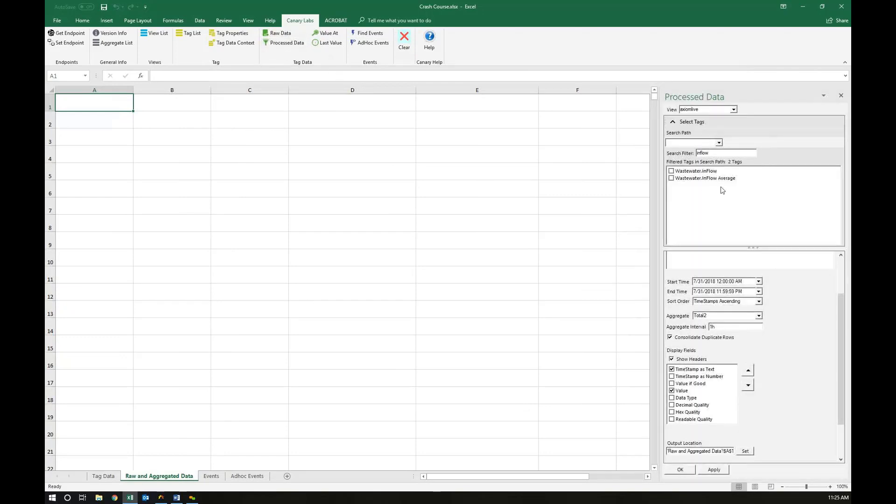
pyautogui.click(671, 171)
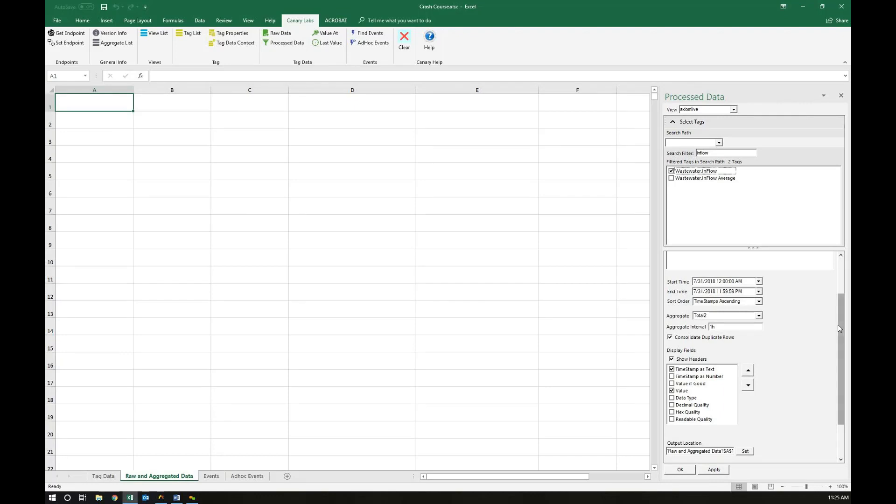
# Step: Set the processed data query's start date to 7/29/2018 and its end date to 7/31/2018
pyautogui.moveTo(838, 323)
pyautogui.mouseDown()
pyautogui.moveTo(840, 281)
pyautogui.moveTo(838, 319)
pyautogui.mouseUp()
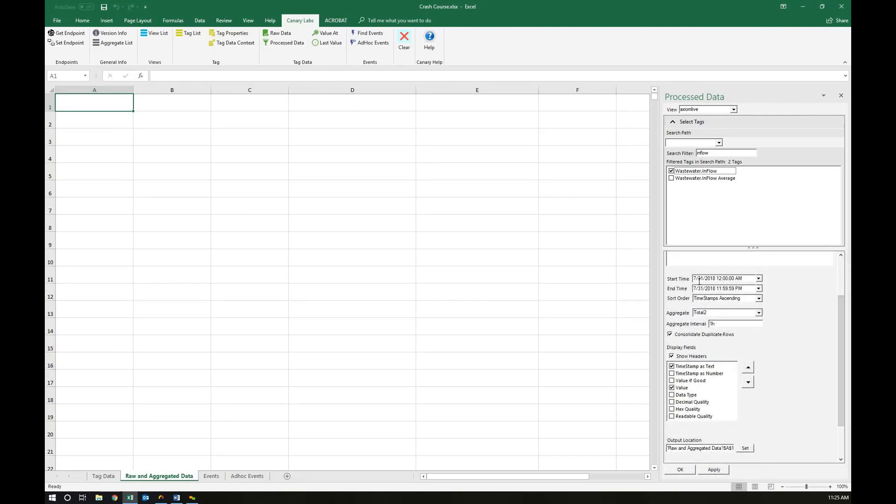
pyautogui.click(758, 279)
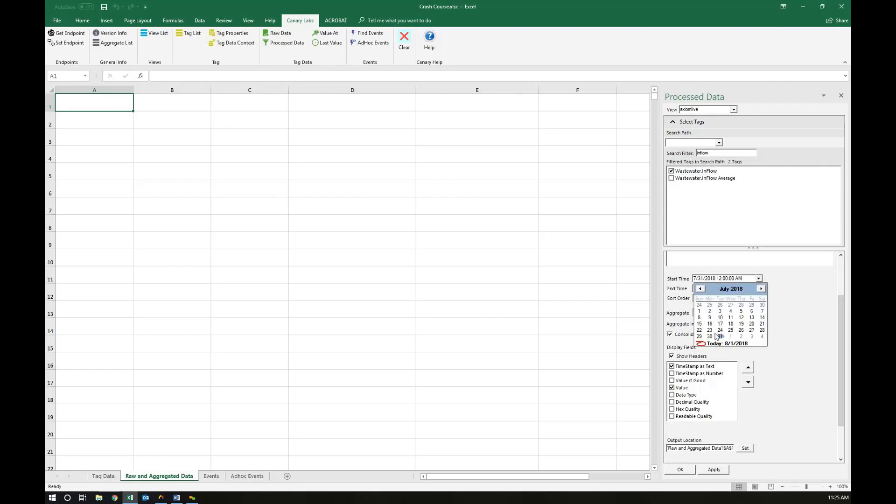
pyautogui.click(699, 337)
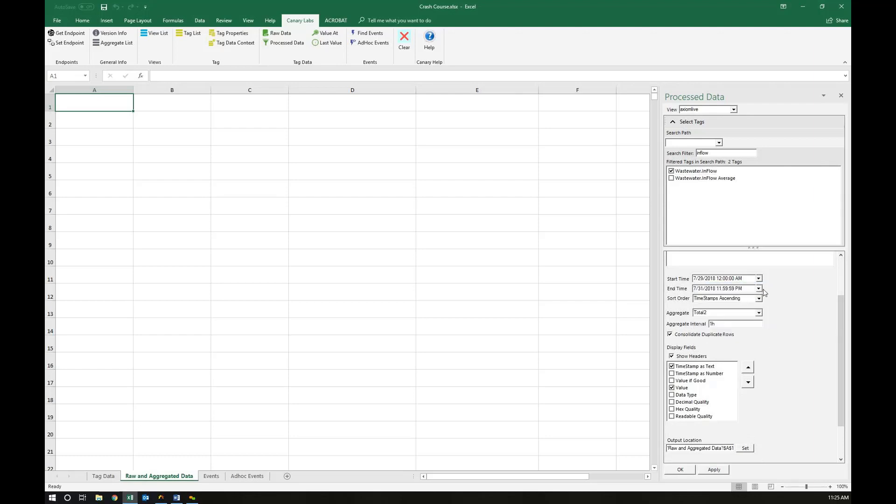
pyautogui.click(758, 289)
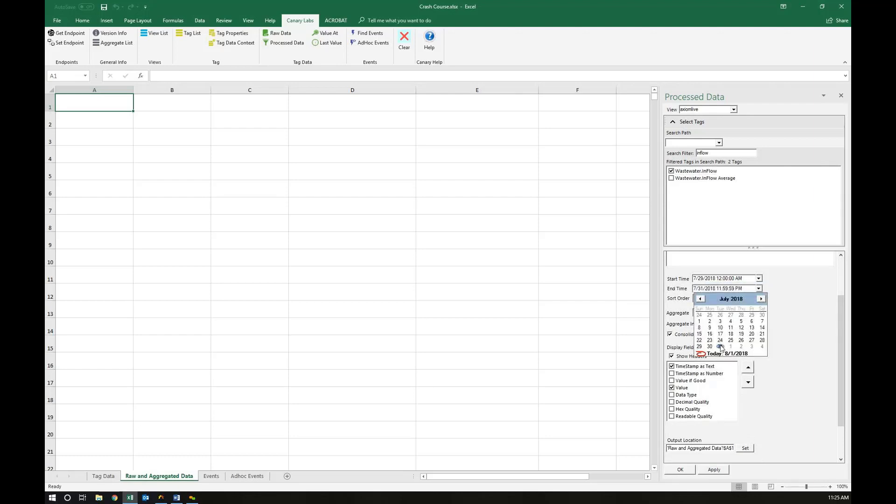
pyautogui.click(719, 346)
# Step: Output the TimeAverage2 aggregate of Wastewater.InFlow at a 1h interval to A1 and review the returned rows
pyautogui.click(757, 313)
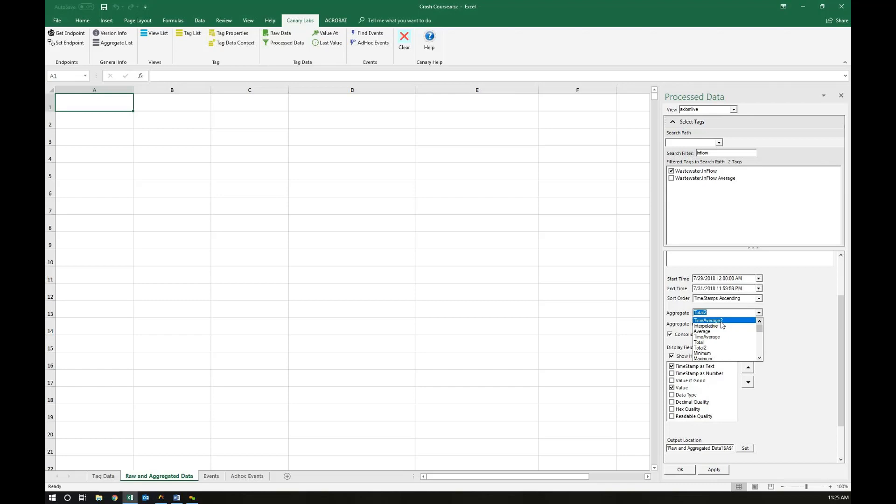
pyautogui.click(720, 321)
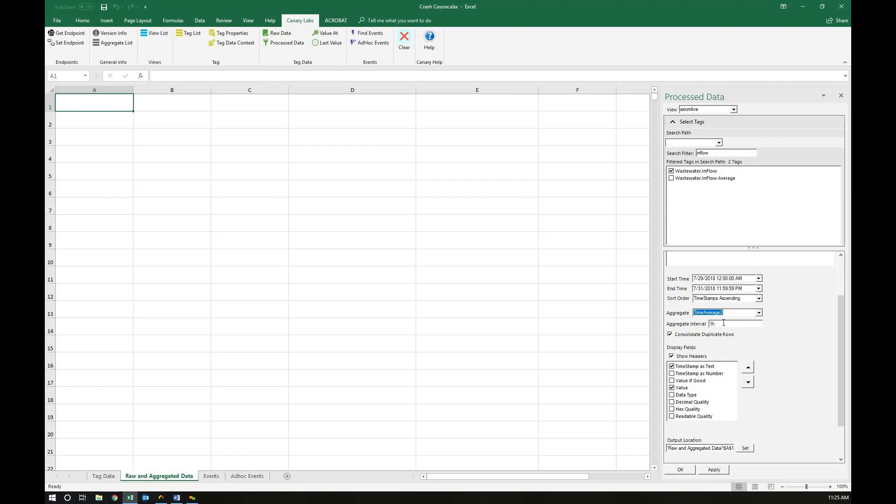
pyautogui.click(724, 323)
pyautogui.click(758, 327)
pyautogui.click(713, 470)
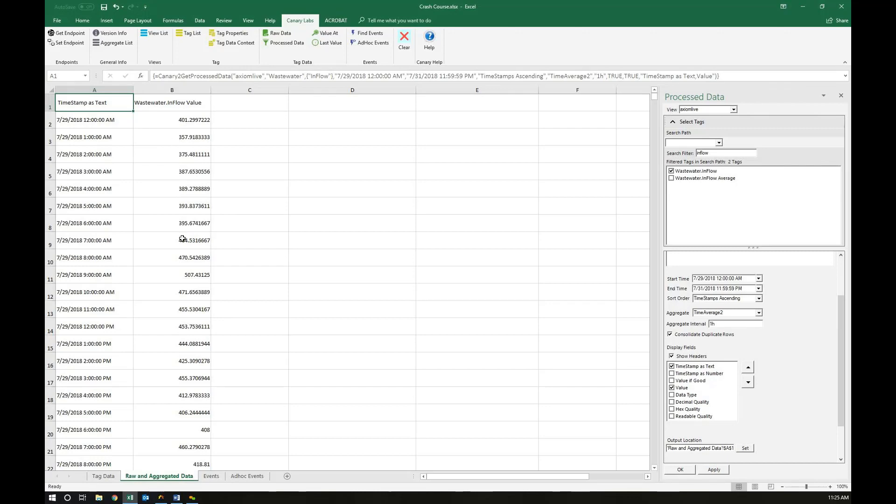
pyautogui.scroll(-11, 182, 239)
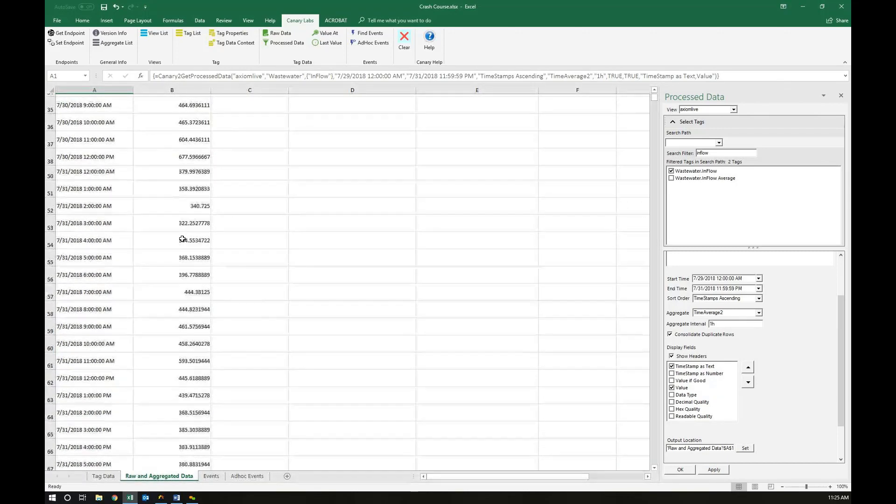
pyautogui.scroll(-5, 183, 239)
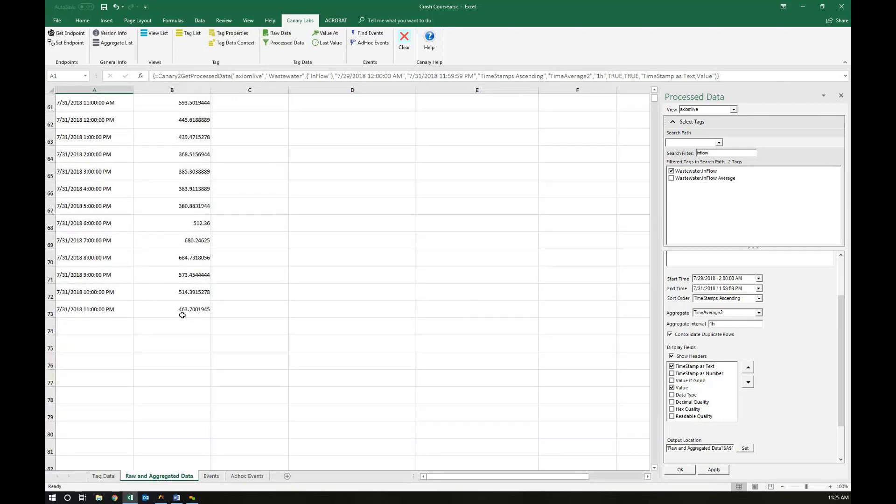
pyautogui.scroll(20, 182, 313)
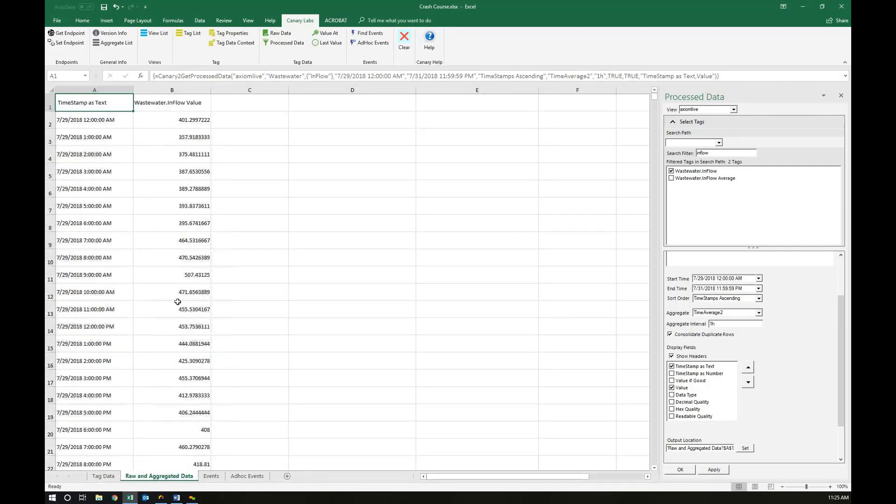
# Step: Narrow column C and output the Total2 aggregate of Wastewater.InFlow at a 1h interval to D1
pyautogui.moveTo(274, 91); pyautogui.dragTo(235, 92)
pyautogui.click(287, 103)
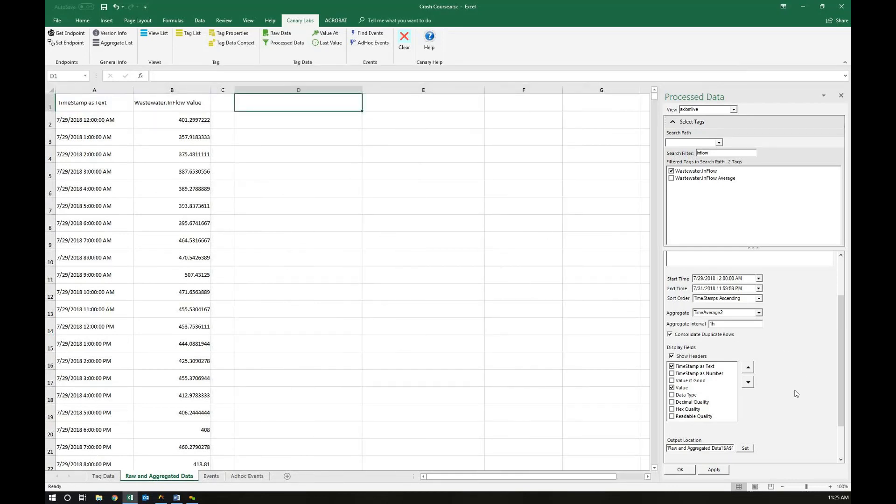
pyautogui.click(745, 450)
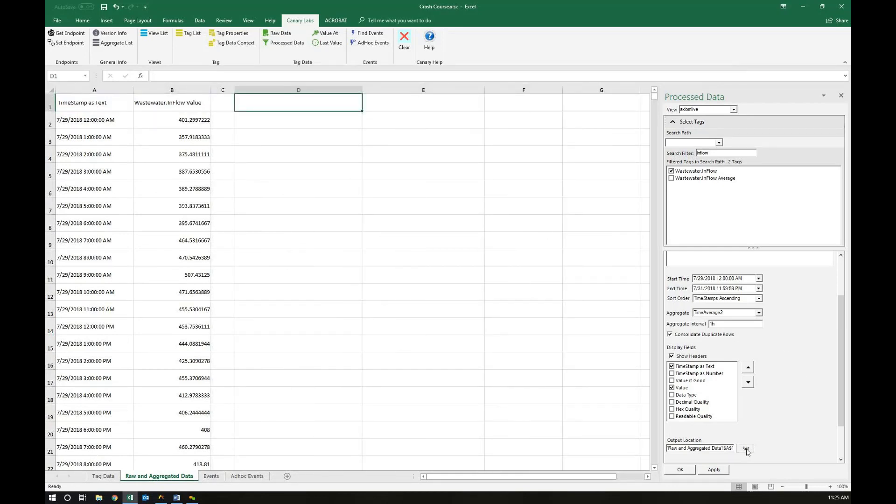
pyautogui.click(759, 313)
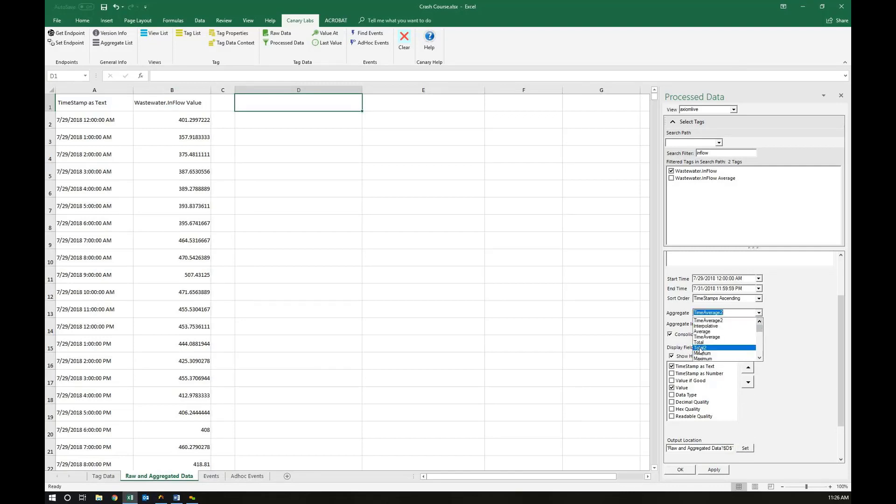
pyautogui.click(699, 349)
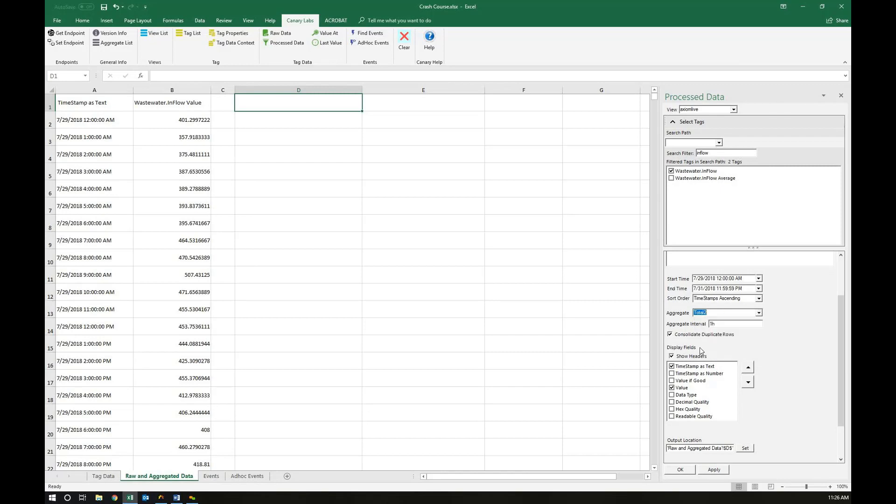
pyautogui.click(712, 470)
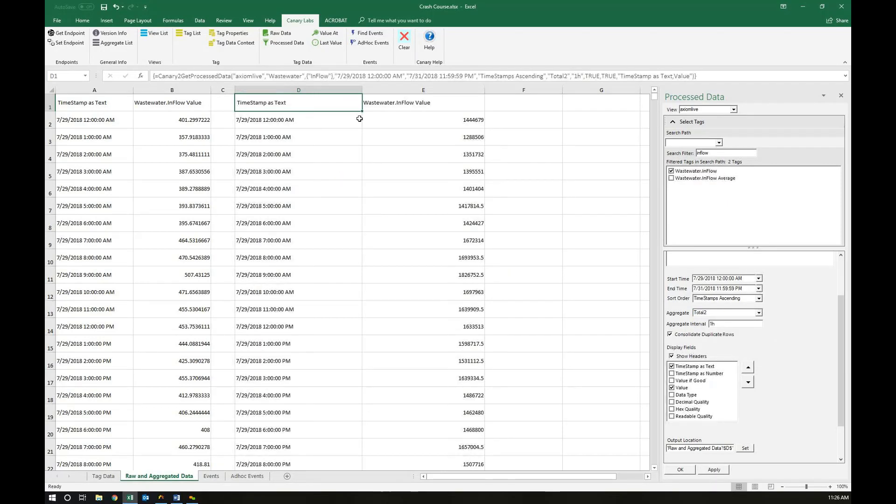
# Step: Narrow column E and review the hourly Total2 values beside the time averages
pyautogui.moveTo(483, 89); pyautogui.dragTo(448, 88)
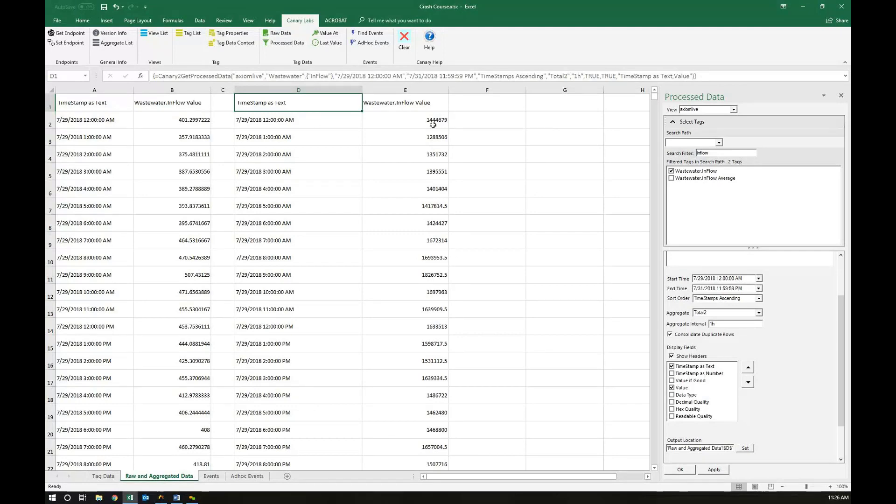
pyautogui.scroll(-1, 422, 213)
pyautogui.scroll(-9, 423, 223)
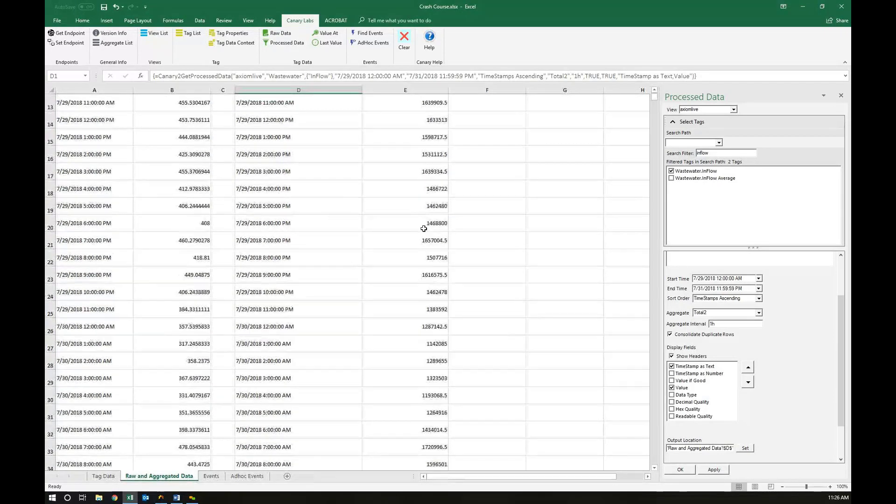
pyautogui.scroll(8, 424, 289)
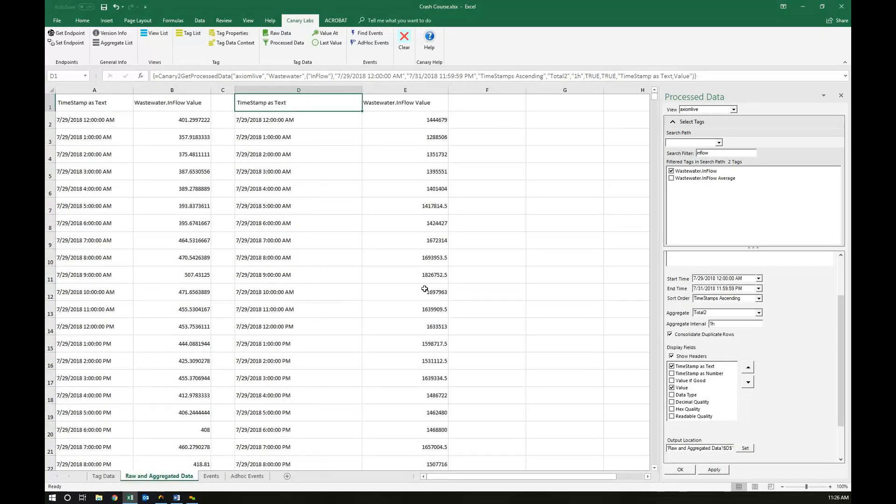
# Step: Output the list of available aggregates with their descriptions to G1 and widen column H
pyautogui.moveTo(479, 476); pyautogui.dragTo(504, 476)
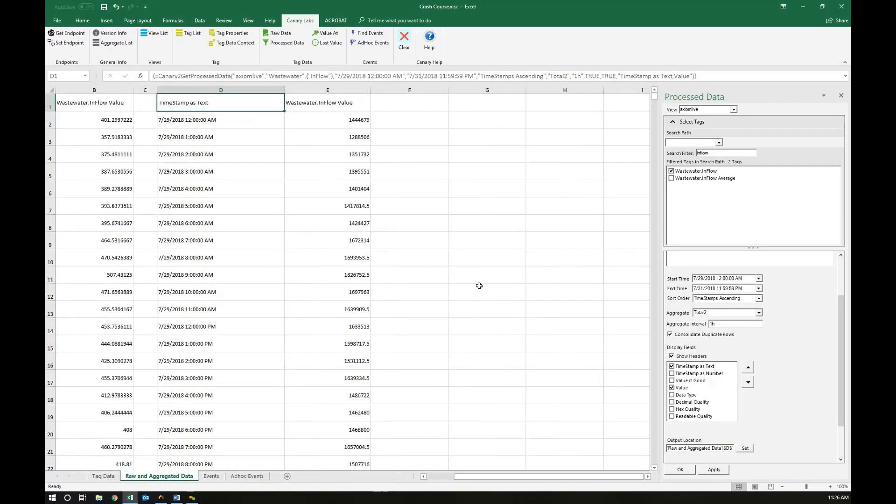
pyautogui.click(481, 107)
pyautogui.click(107, 43)
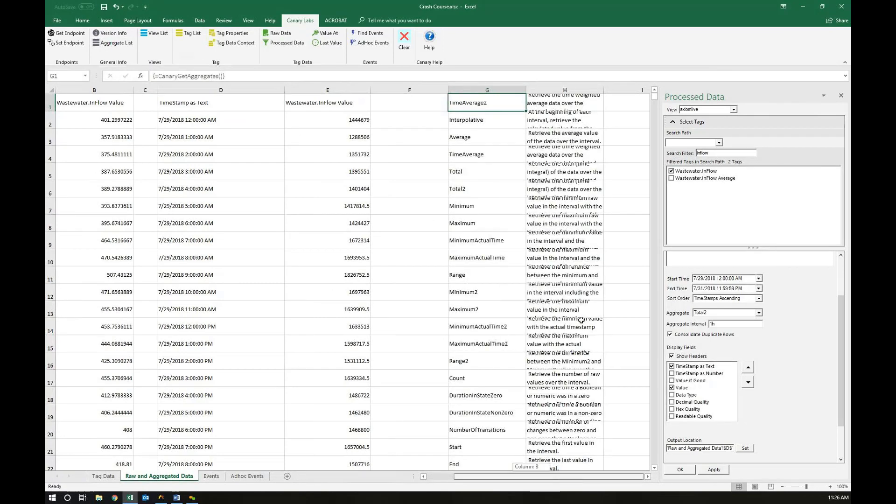
pyautogui.moveTo(602, 92); pyautogui.dragTo(648, 92)
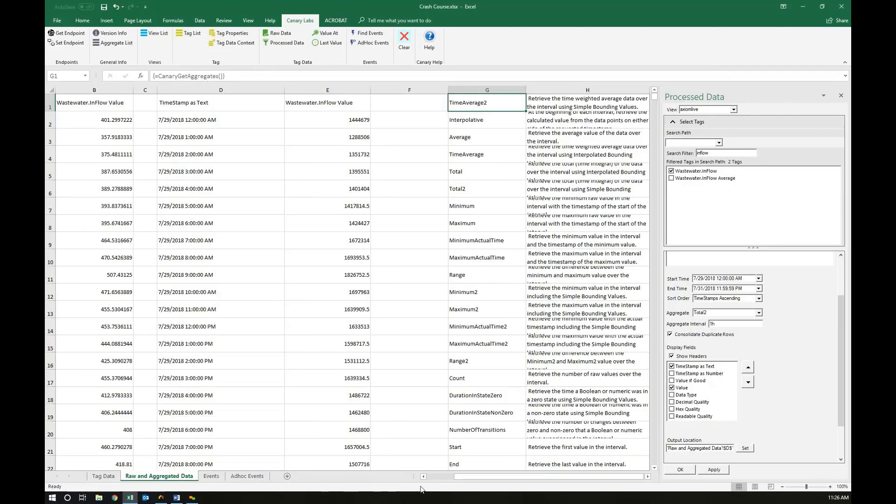
pyautogui.click(433, 477)
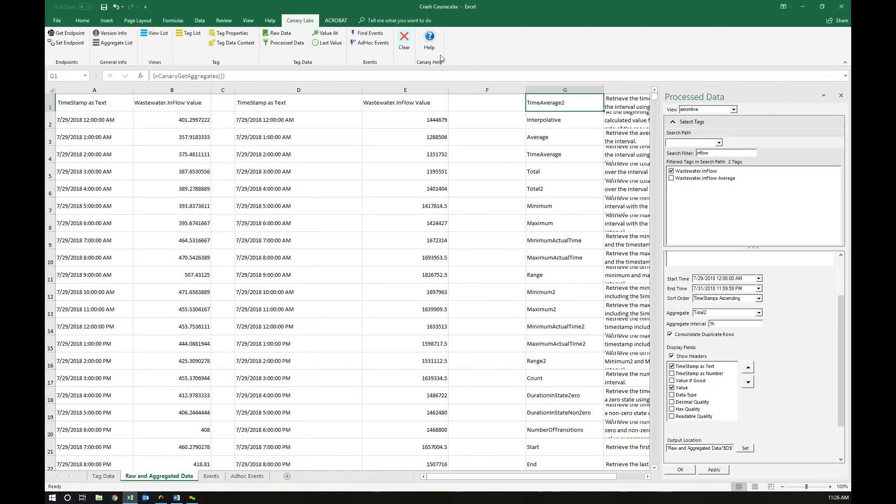
# Step: Clear the earlier outputs from the sheet, then output the aggregate list to A1 with column B widened to fit the descriptions
pyautogui.click(404, 39)
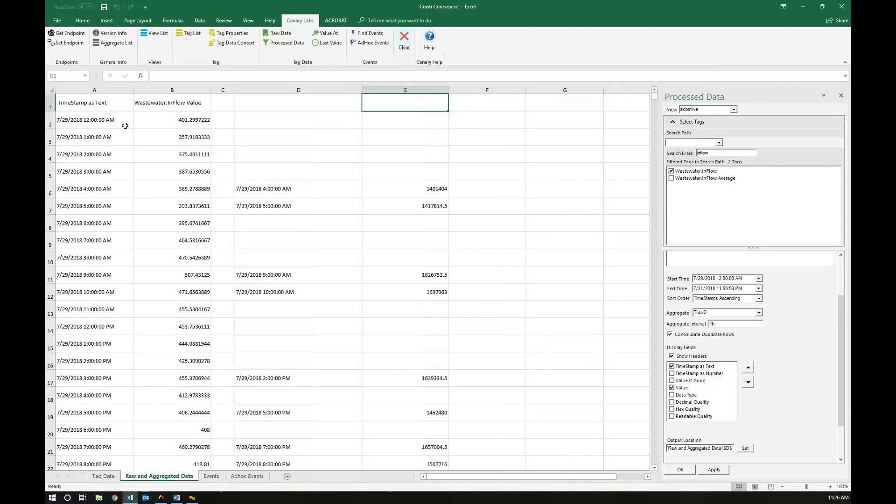
pyautogui.click(114, 44)
pyautogui.moveTo(210, 89); pyautogui.dragTo(227, 90)
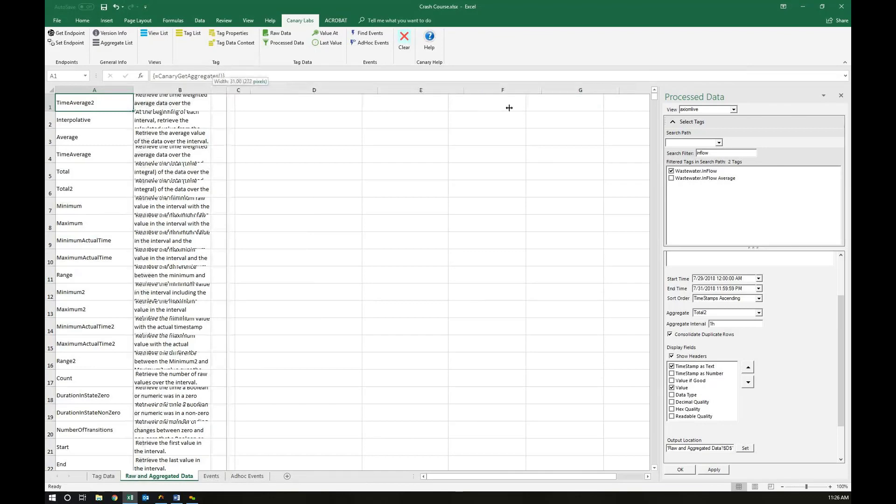
pyautogui.moveTo(509, 107); pyautogui.dragTo(508, 108)
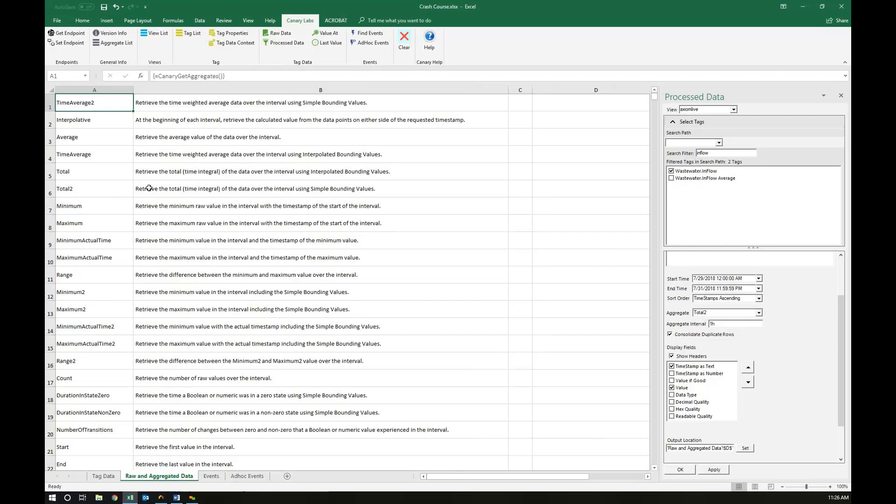
# Step: Compare the descriptions of the Total and Total2 aggregates, focusing on Interpolated versus Simple Bounding Values
pyautogui.press('Down')
pyautogui.moveTo(97, 175); pyautogui.dragTo(96, 188)
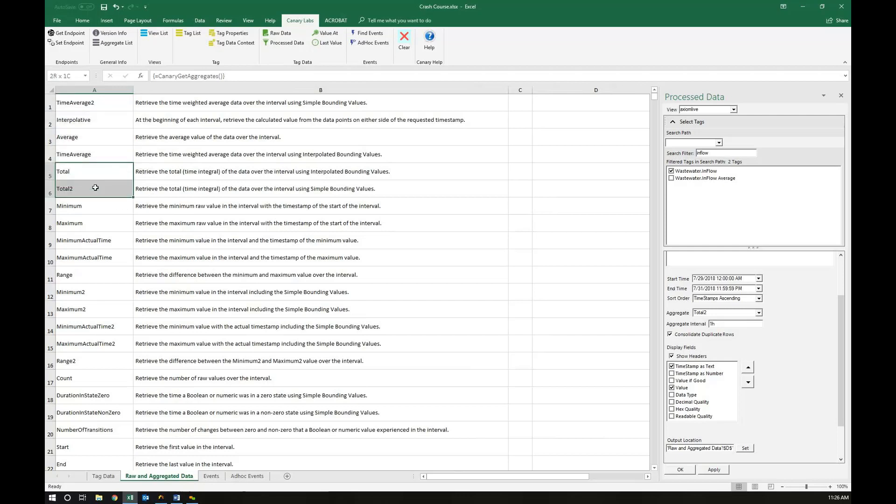
pyautogui.click(231, 174)
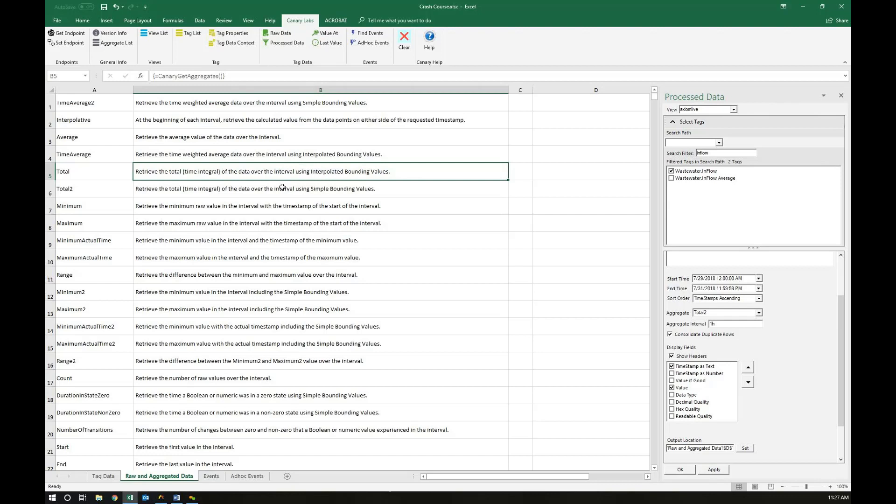
pyautogui.click(235, 188)
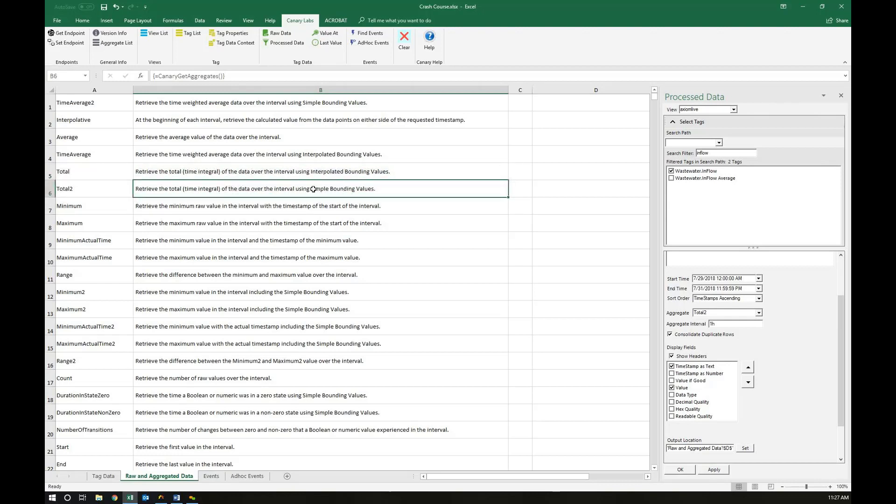
pyautogui.click(319, 171)
pyautogui.click(303, 182)
# Step: Review the average, total, minimum, maximum, actual-time and range aggregates in rows 1 to 11
pyautogui.click(101, 141)
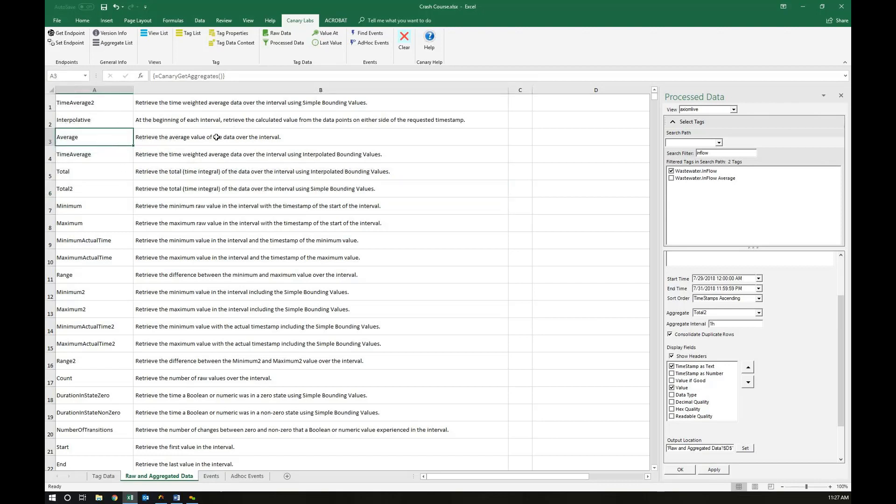
pyautogui.click(113, 105)
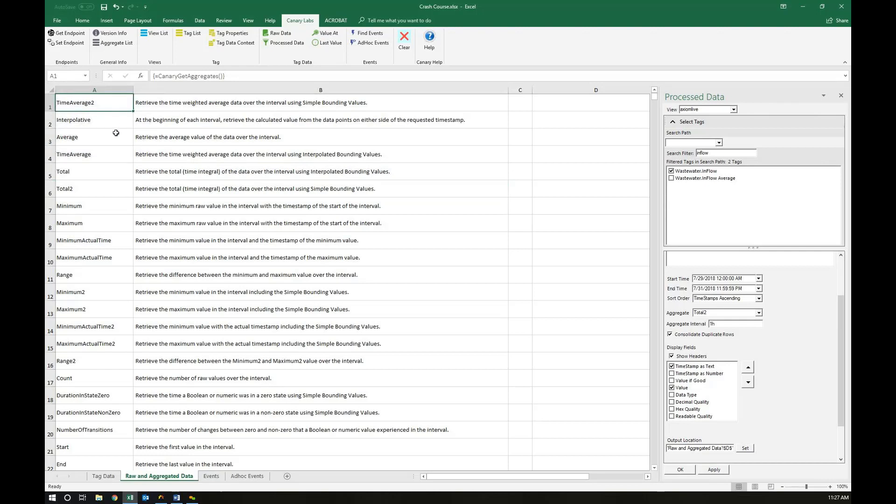
pyautogui.click(112, 191)
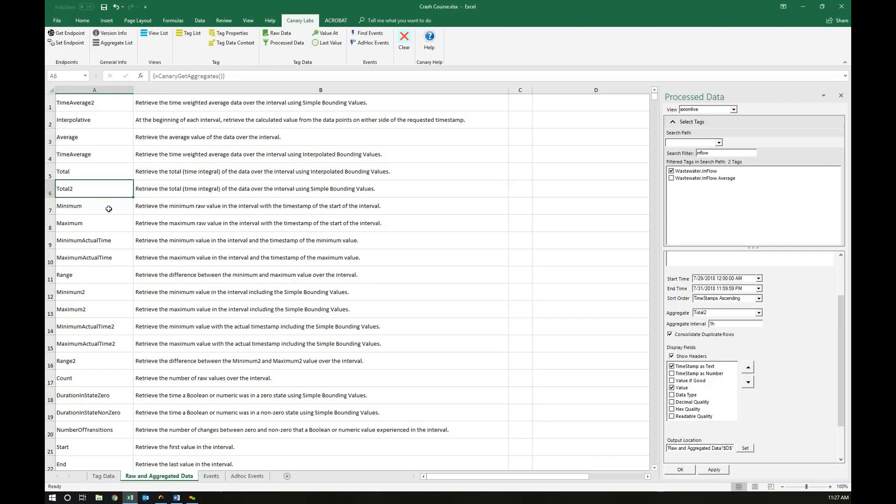
pyautogui.moveTo(108, 207); pyautogui.dragTo(112, 222)
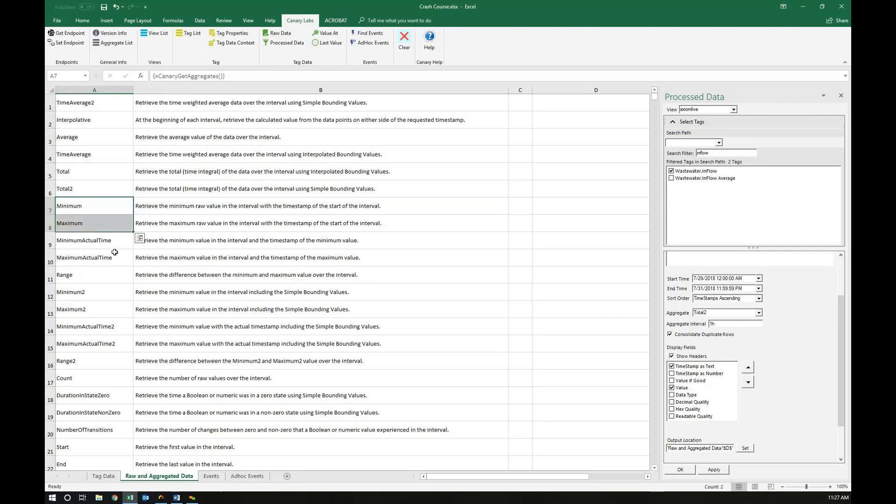
pyautogui.click(109, 241)
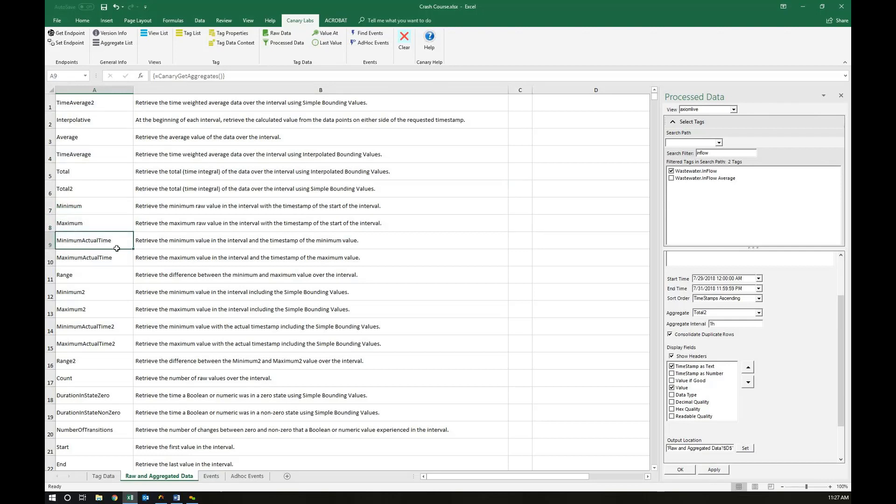
pyautogui.click(116, 257)
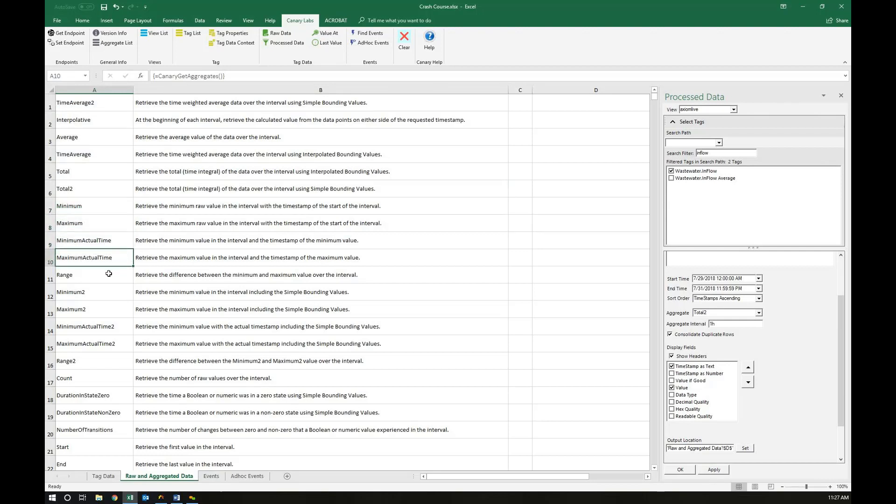
pyautogui.click(109, 274)
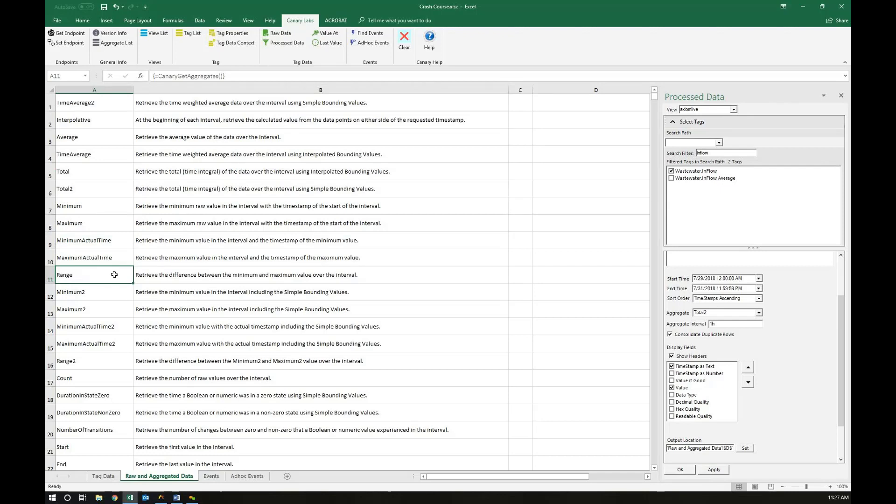
# Step: Examine the Count, state duration, NumberOfTransitions, Start, End and Delta aggregates in rows 17 to 23
pyautogui.scroll(-3, 114, 275)
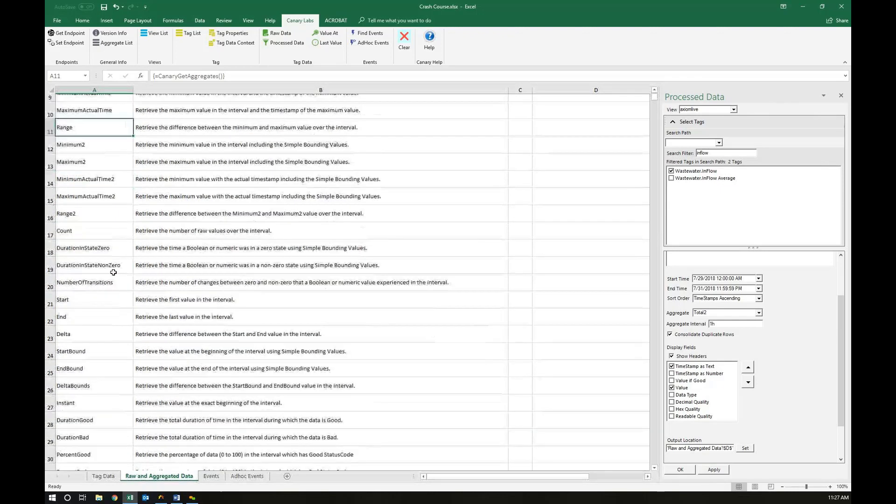
pyautogui.scroll(-1, 98, 204)
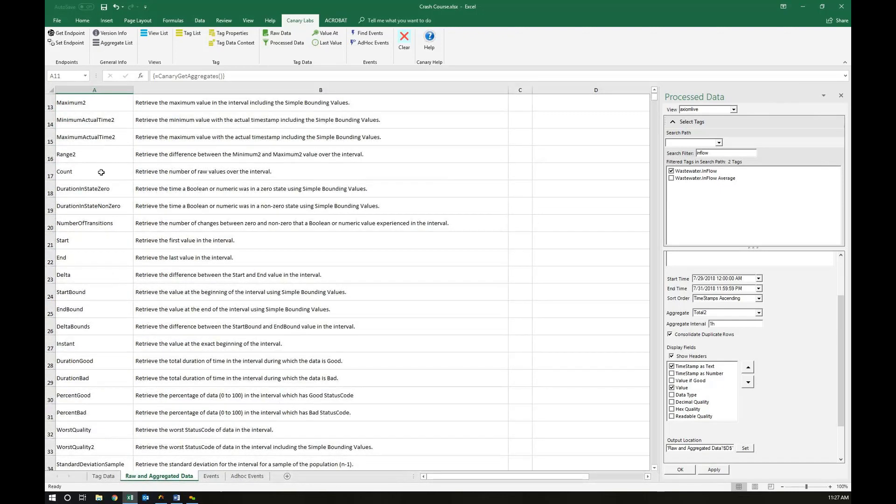
pyautogui.click(101, 174)
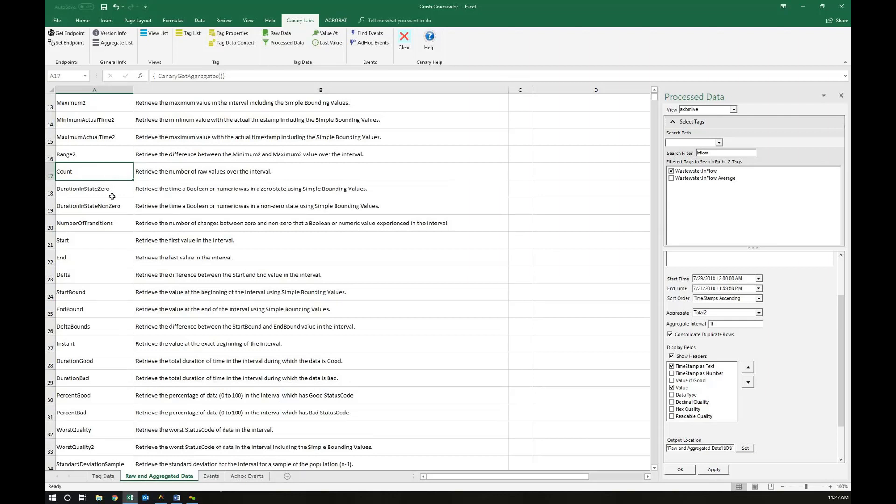
pyautogui.click(114, 191)
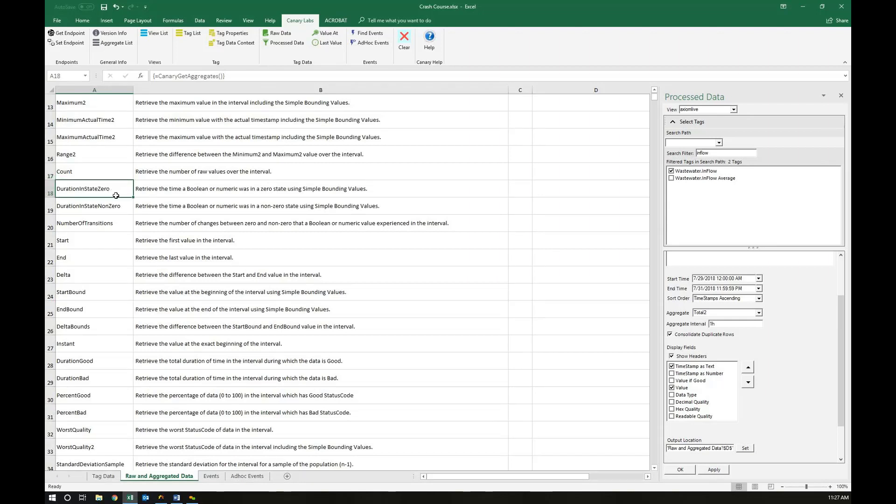
pyautogui.click(114, 222)
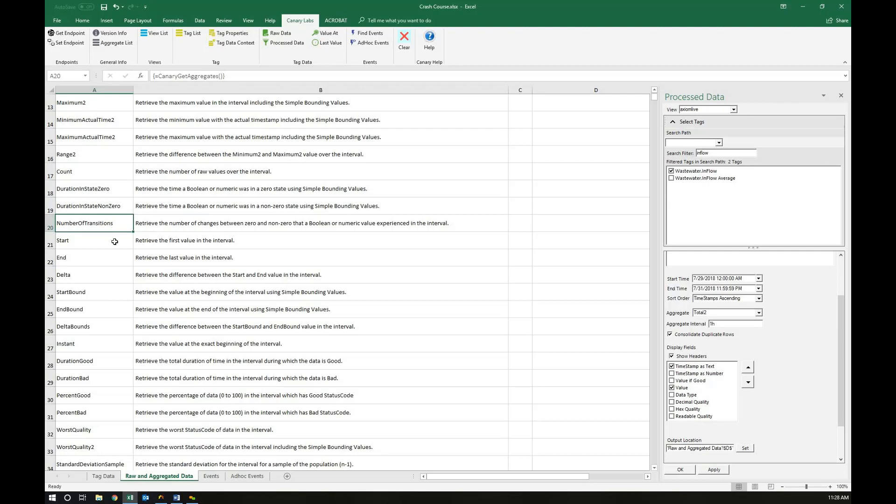
pyautogui.moveTo(114, 242)
pyautogui.mouseDown()
pyautogui.moveTo(112, 257)
pyautogui.moveTo(108, 244)
pyautogui.mouseUp()
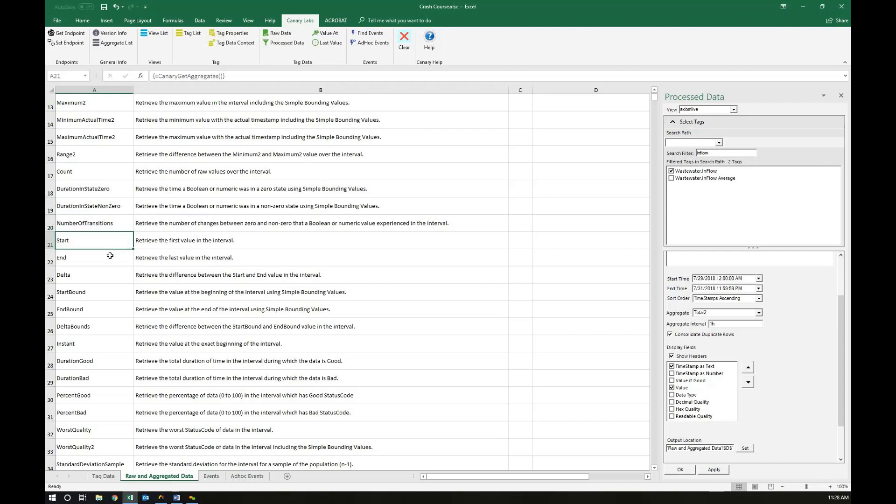
pyautogui.click(110, 256)
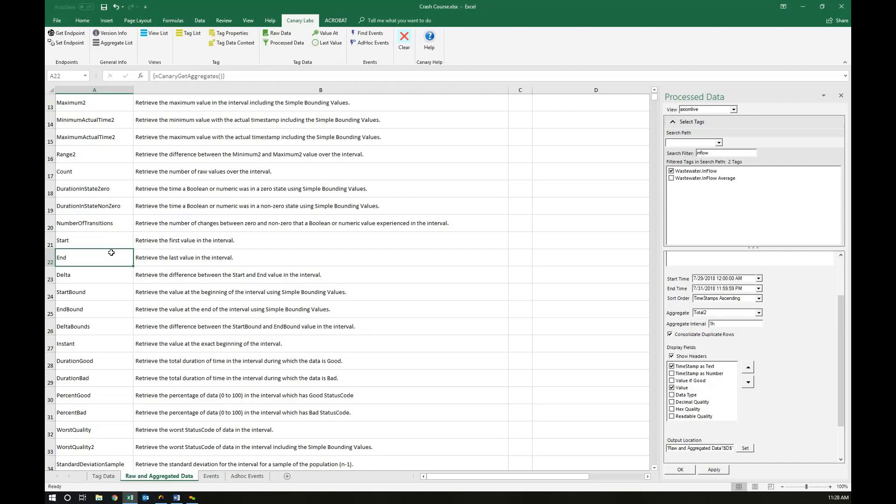
pyautogui.click(110, 273)
# Step: Examine the bound-based, Instant and data-quality aggregates in rows 24 to 33
pyautogui.scroll(-1, 110, 273)
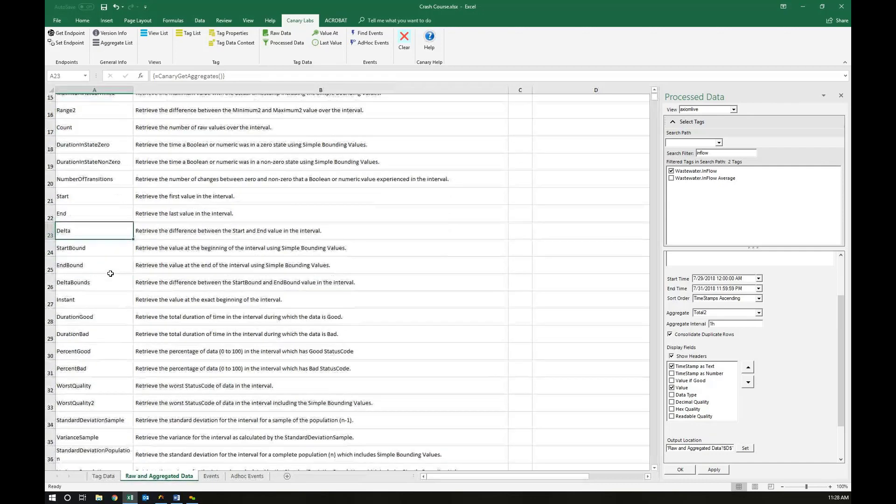
pyautogui.scroll(-1, 112, 256)
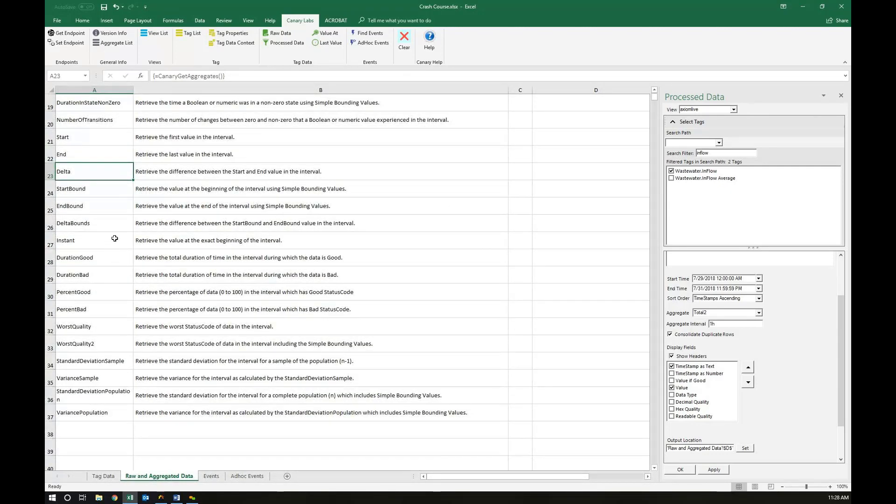
pyautogui.moveTo(107, 191); pyautogui.dragTo(107, 224)
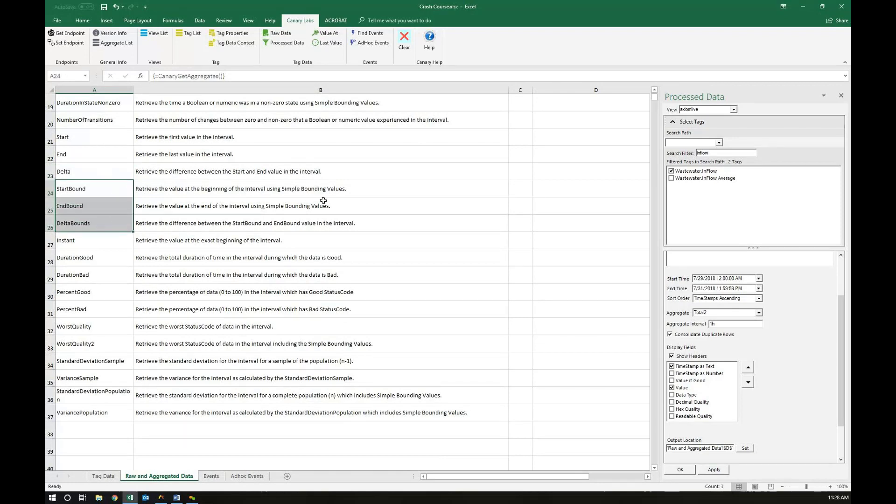
pyautogui.click(100, 245)
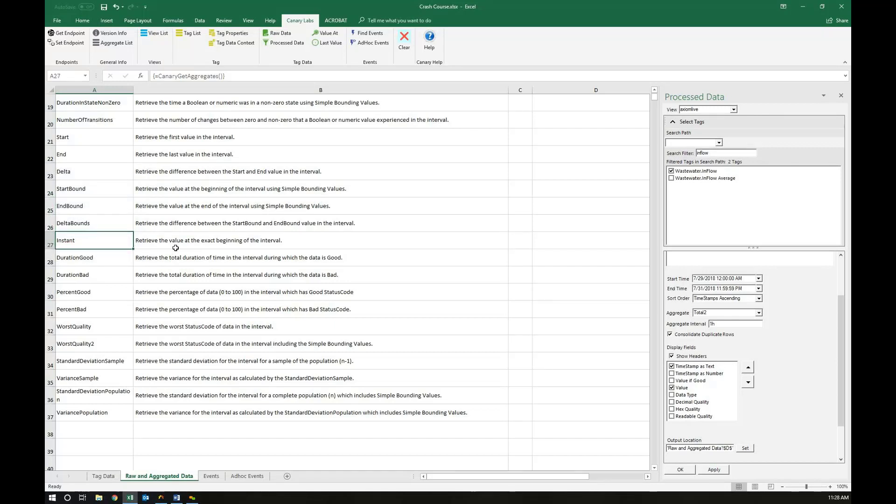
pyautogui.moveTo(106, 262); pyautogui.dragTo(107, 343)
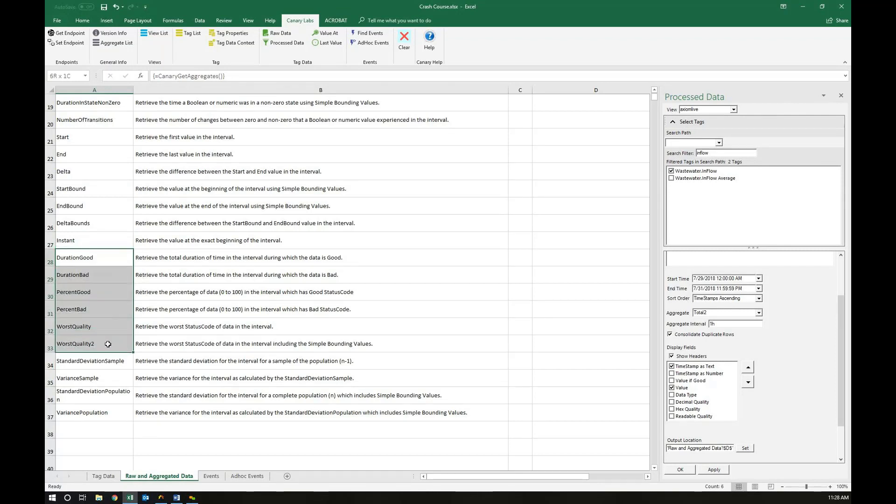
pyautogui.moveTo(108, 344); pyautogui.dragTo(108, 343)
# Step: Clear the aggregate list at A1 and narrow column B
pyautogui.scroll(6, 172, 396)
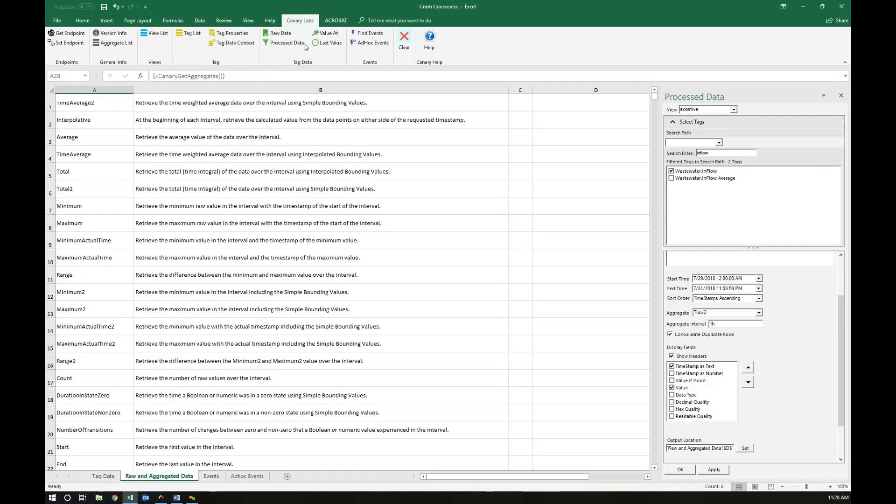
pyautogui.click(95, 99)
pyautogui.click(403, 38)
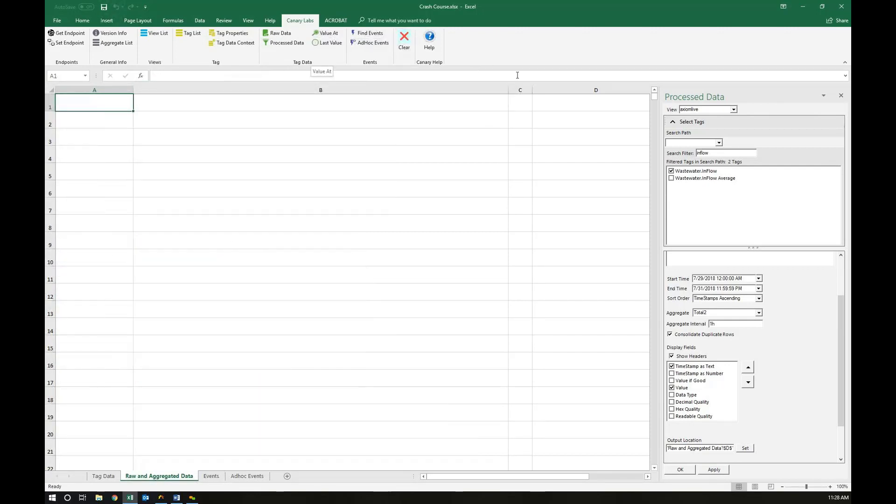
pyautogui.moveTo(508, 87); pyautogui.dragTo(299, 86)
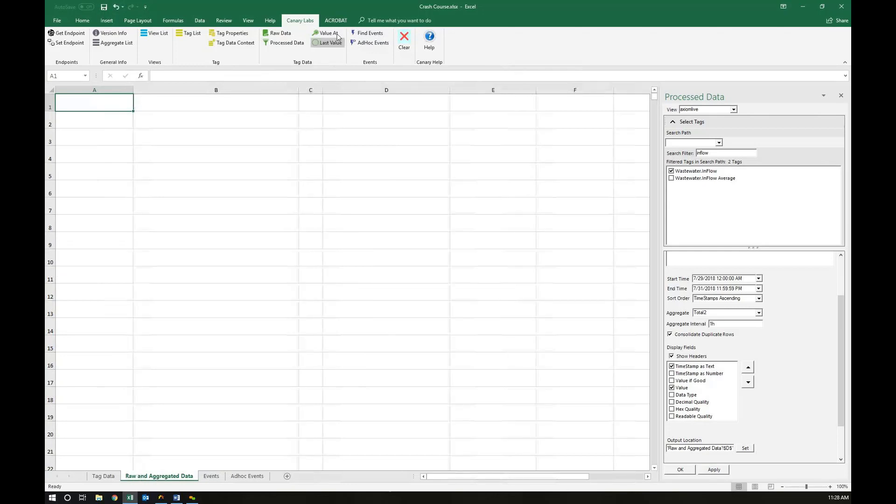
# Step: Start a Value At query for the Wastewater.InFlow tag and enlarge the query settings area
pyautogui.click(332, 34)
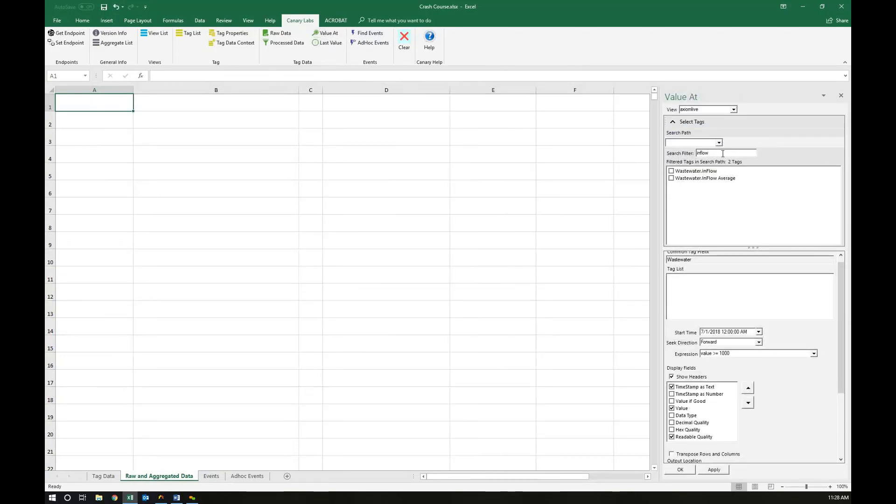
pyautogui.click(684, 172)
pyautogui.click(671, 171)
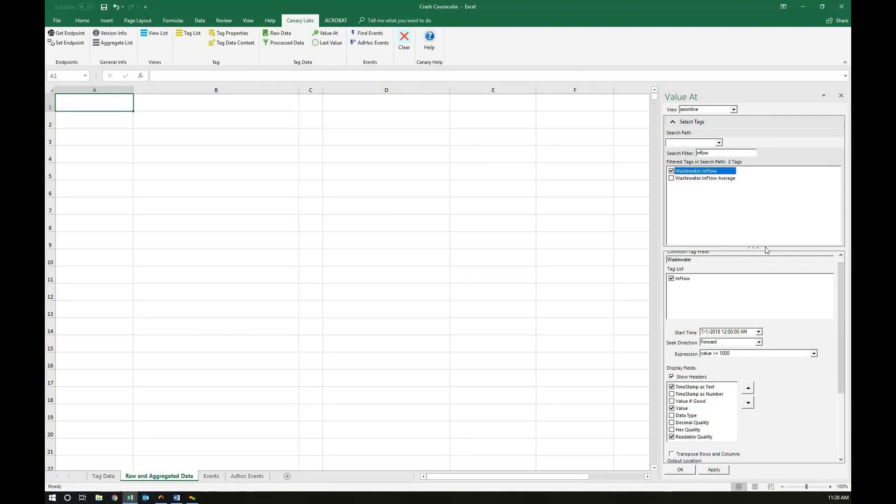
pyautogui.moveTo(757, 248); pyautogui.dragTo(758, 218)
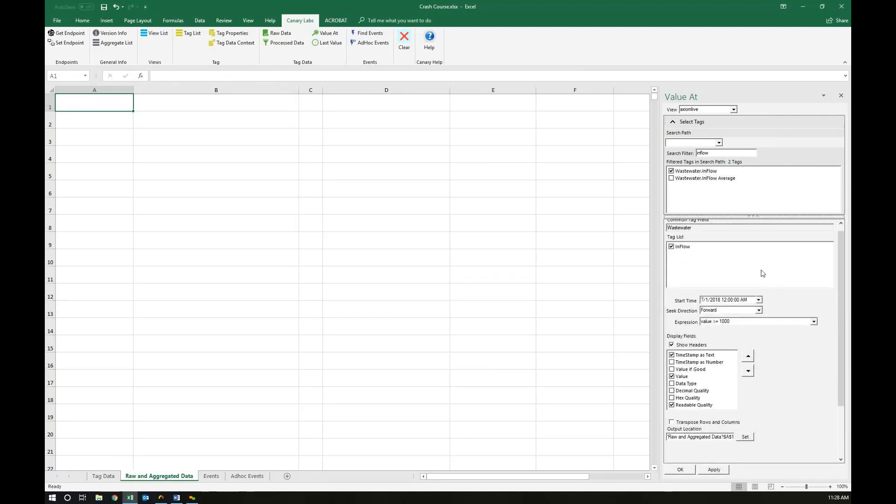
# Step: Output to A1 the Wastewater.InFlow value matching value >= 1000, seeking Forward from 7/1/2018 12:00:00 AM, and check its timestamp
pyautogui.click(759, 300)
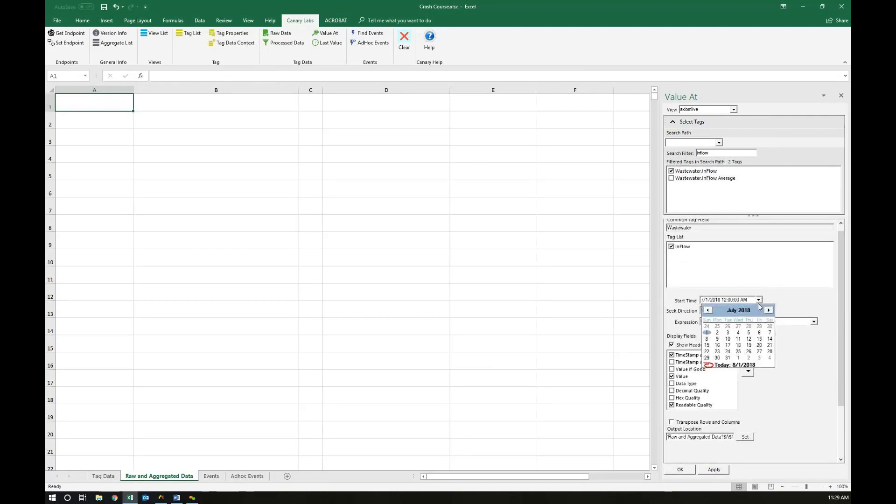
pyautogui.click(707, 332)
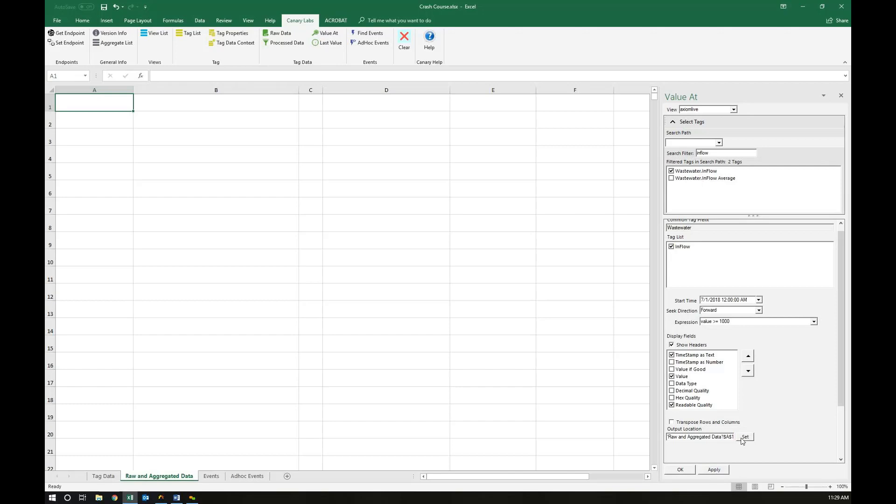
pyautogui.click(715, 469)
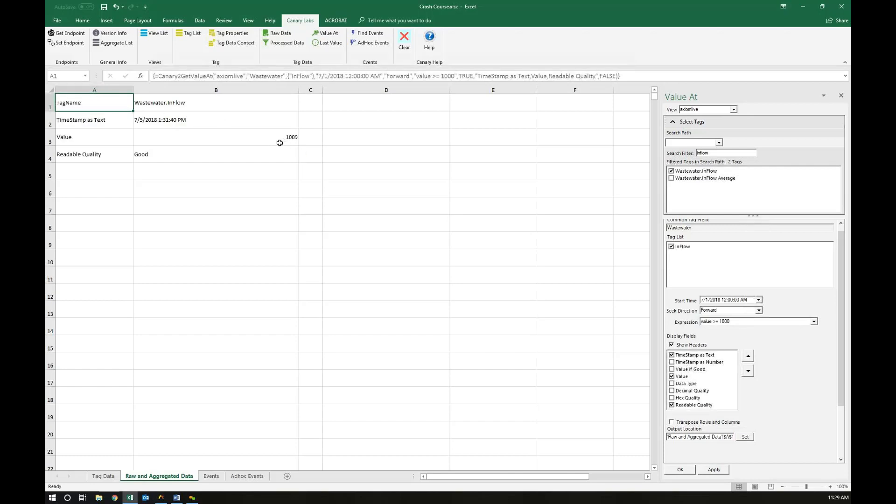
pyautogui.click(223, 123)
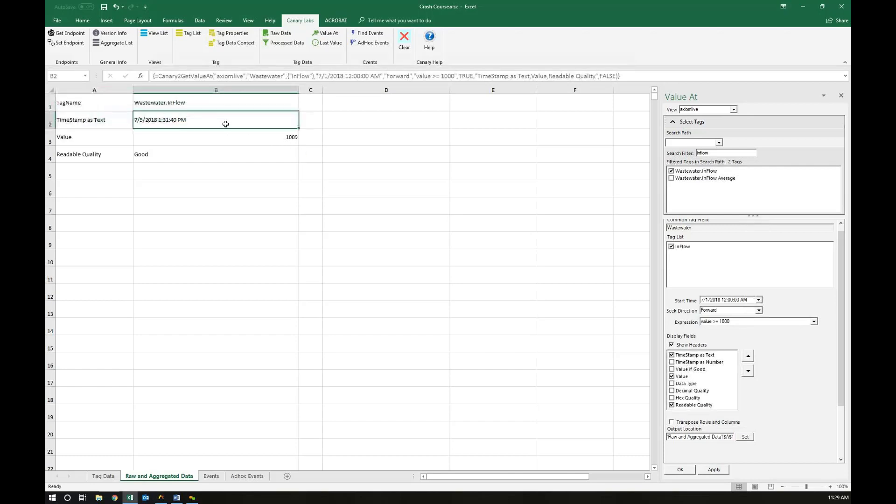
# Step: Check the value returned by the Value At query and review the expression options available for it
pyautogui.click(282, 140)
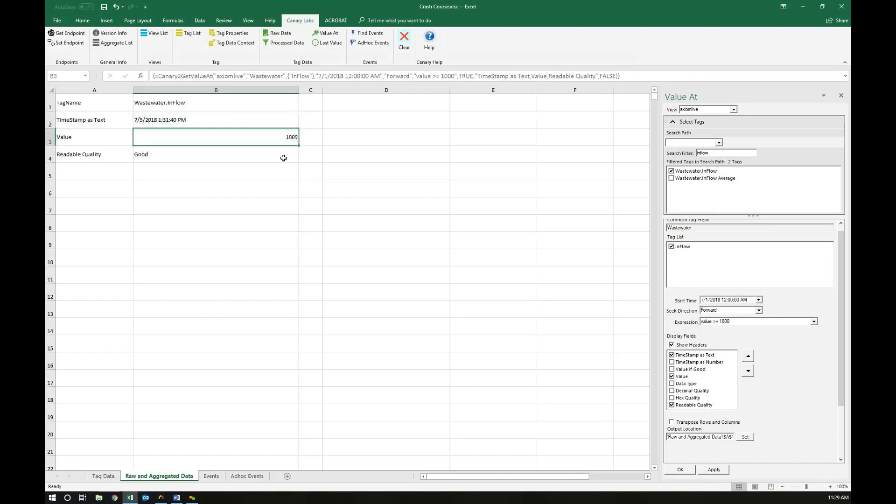
pyautogui.click(814, 323)
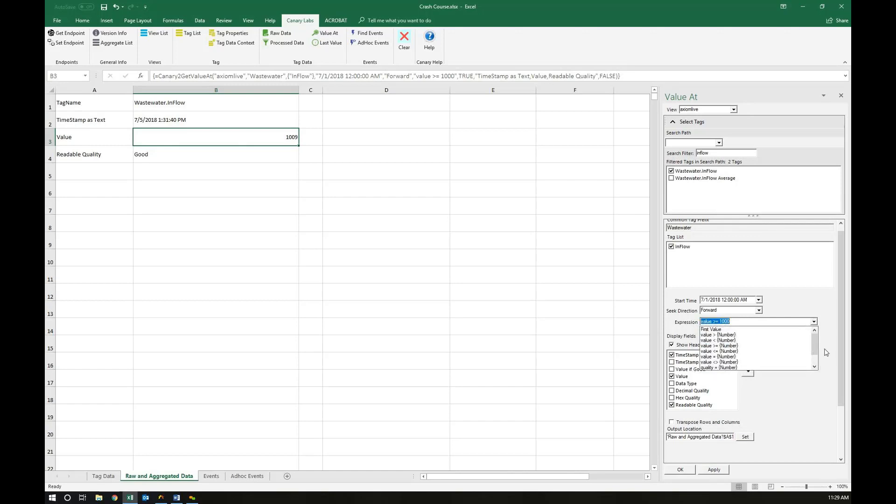
pyautogui.moveTo(813, 347); pyautogui.dragTo(815, 359)
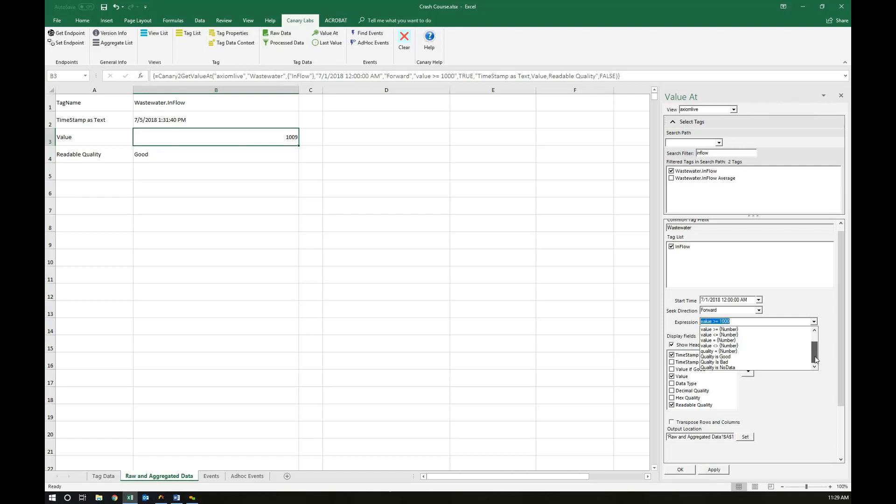
pyautogui.moveTo(814, 357); pyautogui.dragTo(815, 339)
pyautogui.click(817, 310)
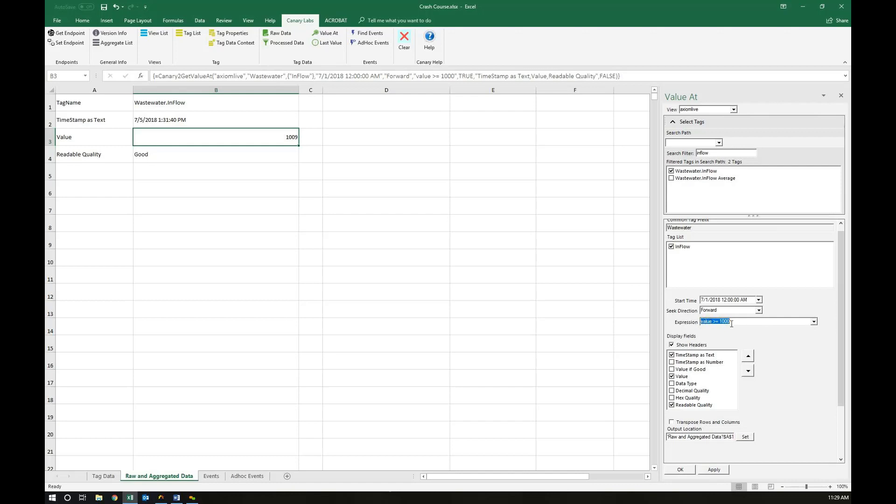
# Step: Clear the Value At result from A1 and output the last value of the Wastewater.InFlow tag there
pyautogui.click(65, 103)
pyautogui.click(404, 40)
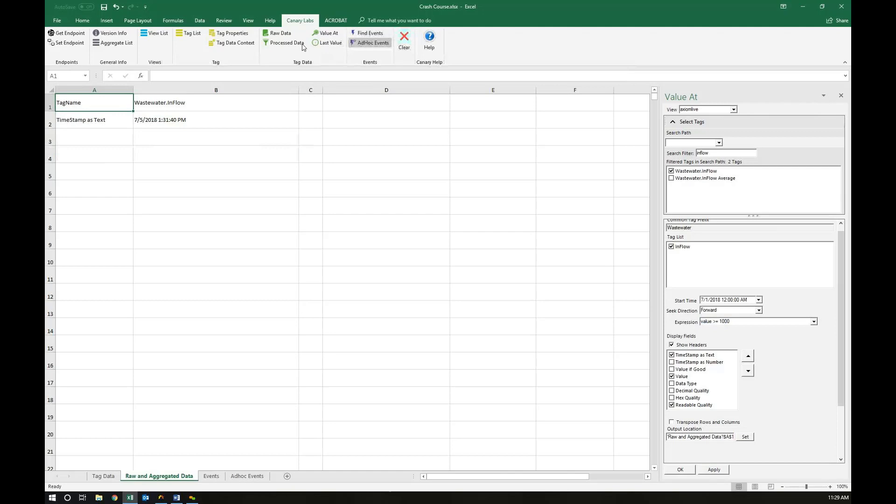
pyautogui.click(329, 43)
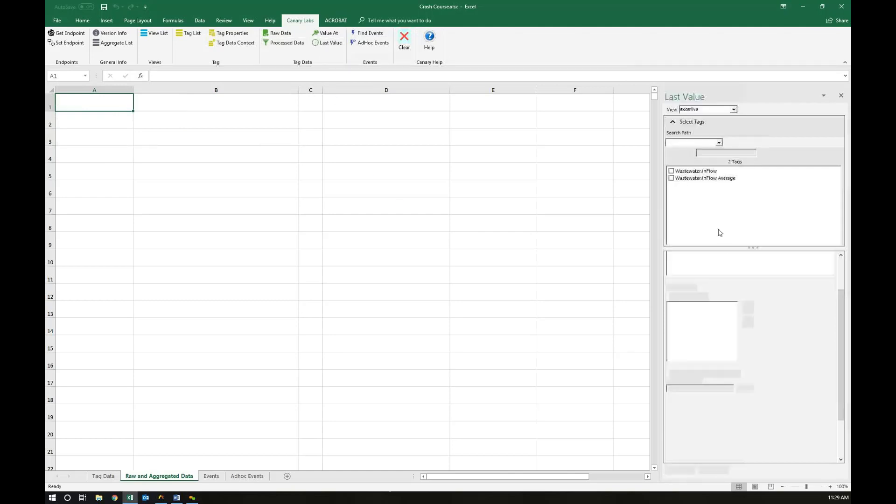
pyautogui.click(694, 171)
pyautogui.click(671, 171)
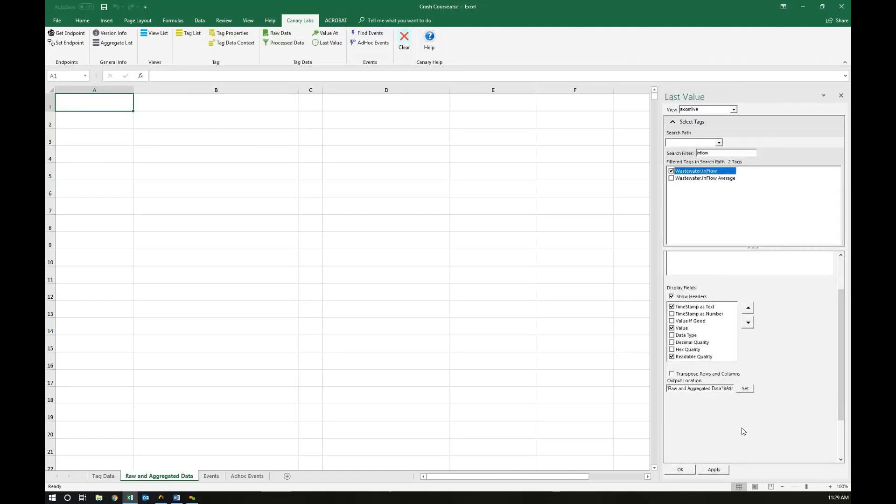
pyautogui.click(744, 389)
pyautogui.click(713, 469)
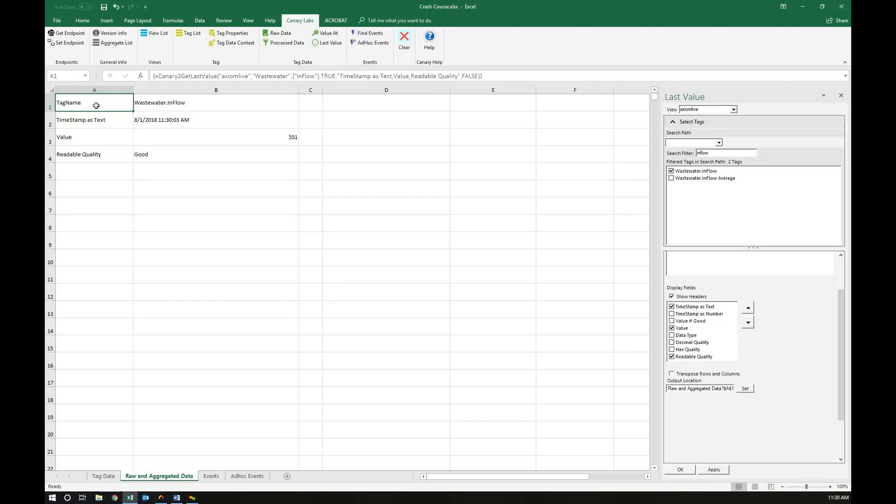
# Step: Start a Find Events query on the Events sheet
pyautogui.click(210, 476)
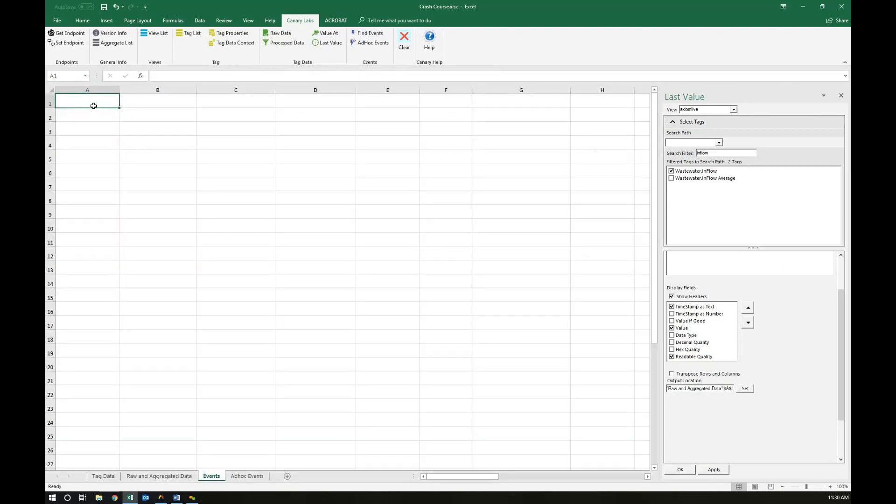
pyautogui.click(370, 34)
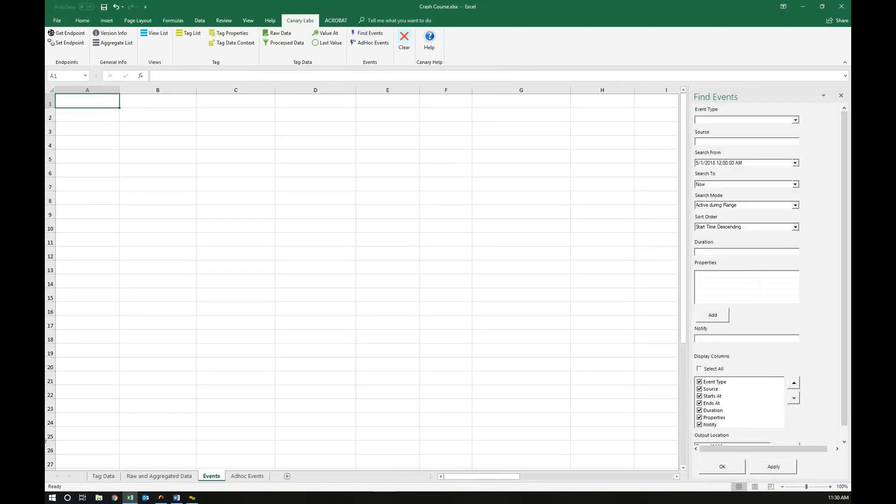
# Step: Switch to Canary Administrator, examine the Peak Flows event type's trigger, notification and property settings, and return to Excel
pyautogui.click(166, 500)
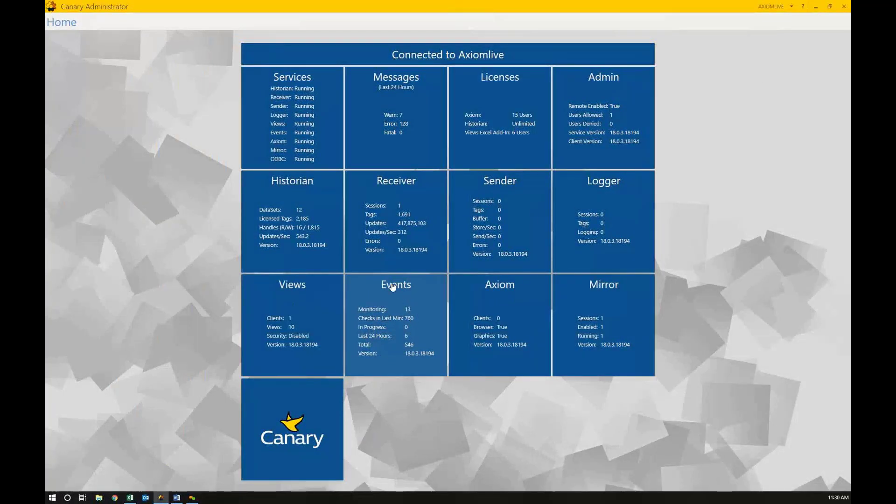
pyautogui.click(416, 330)
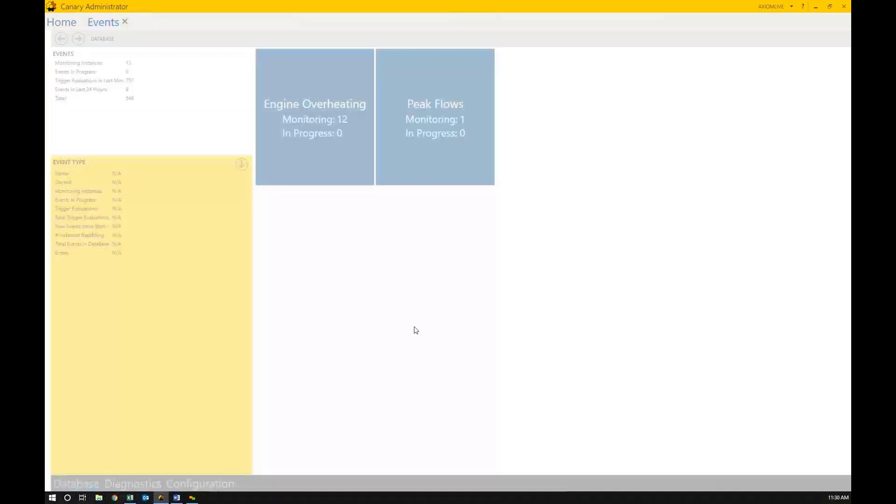
pyautogui.click(419, 136)
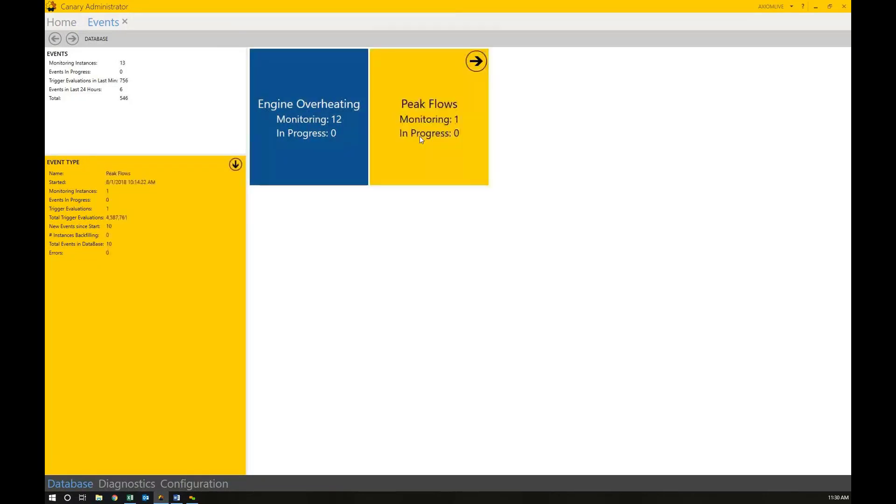
pyautogui.click(198, 485)
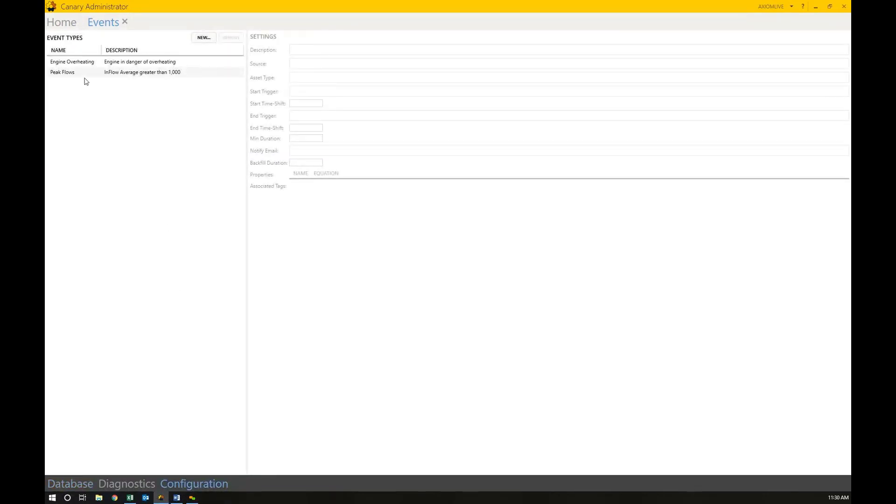
pyautogui.click(59, 74)
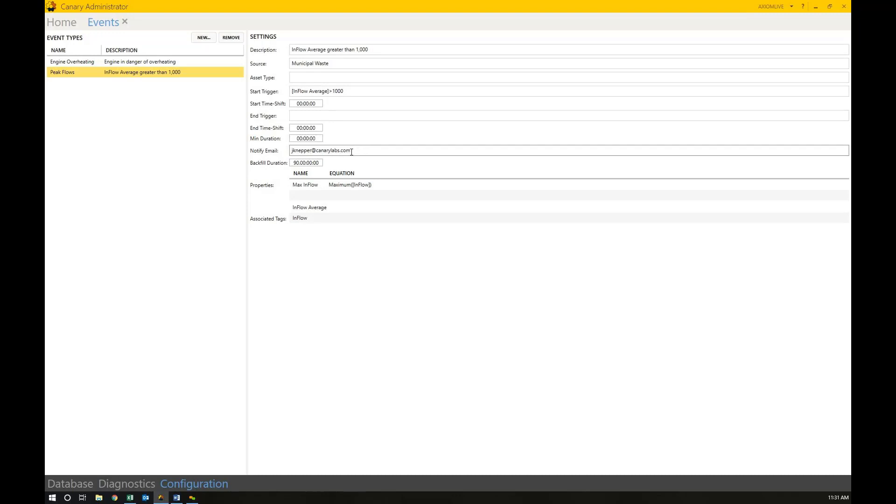
pyautogui.click(303, 186)
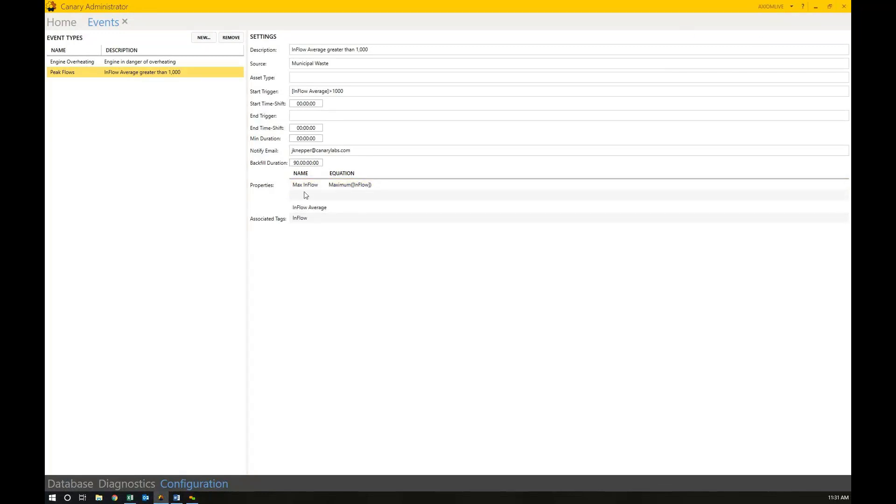
pyautogui.click(818, 8)
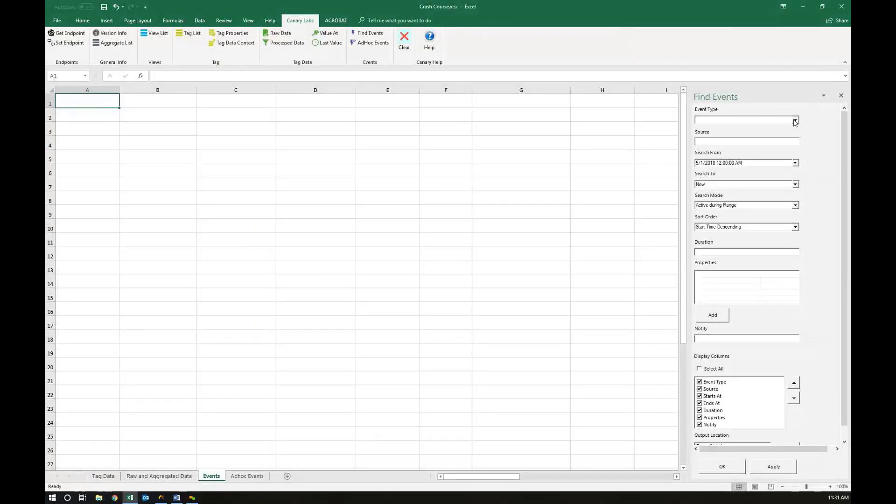
# Step: Set the Find Events query to the Peak Flows event type, searching from 7/1/2018 12:00:00 AM
pyautogui.click(796, 120)
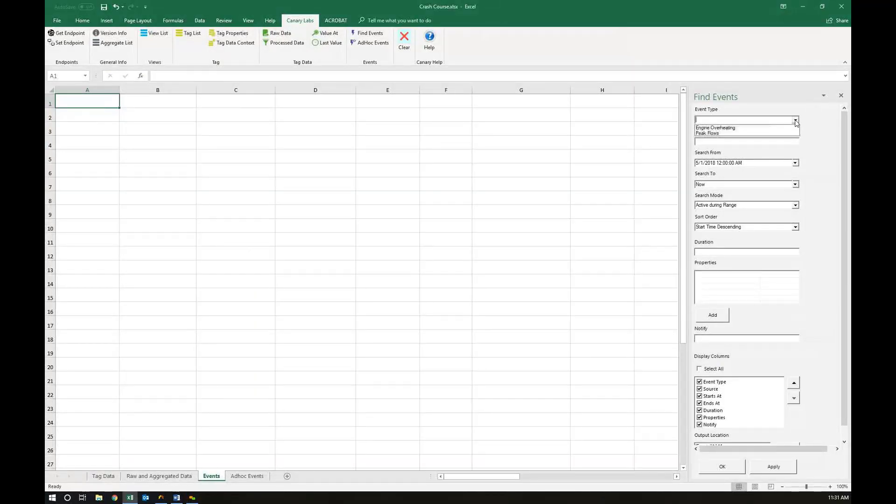
pyautogui.click(718, 134)
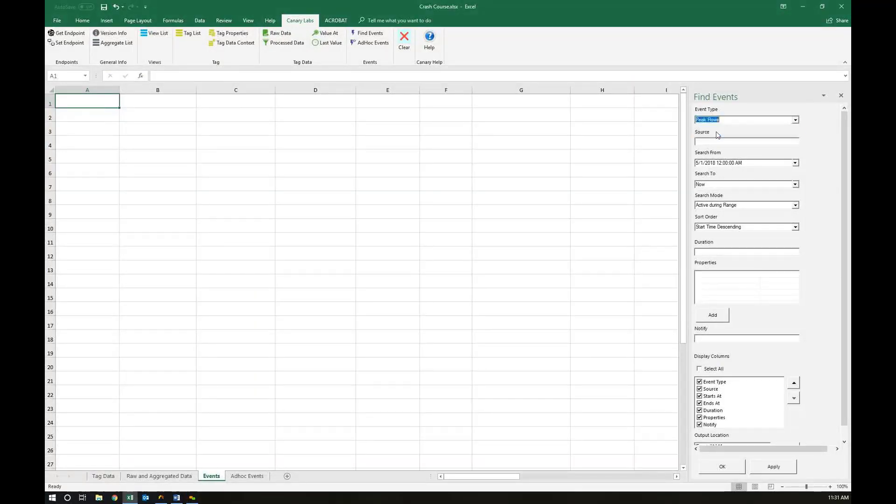
pyautogui.click(795, 163)
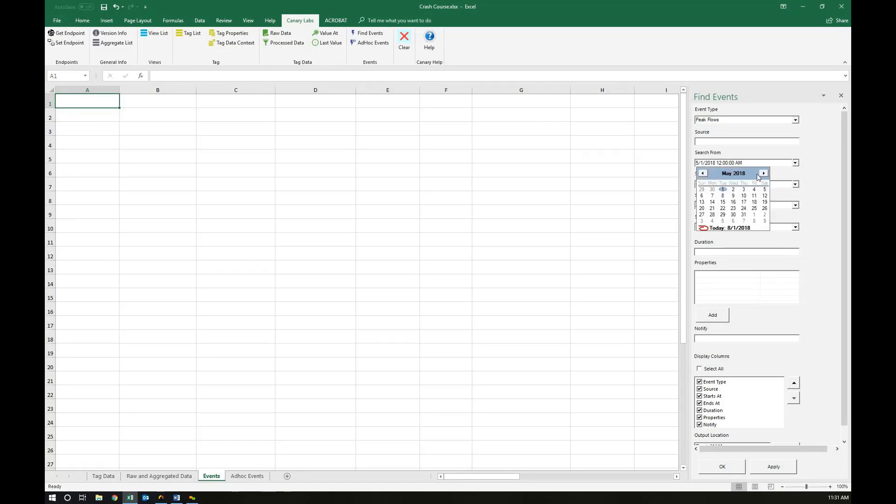
pyautogui.click(763, 174)
pyautogui.click(763, 173)
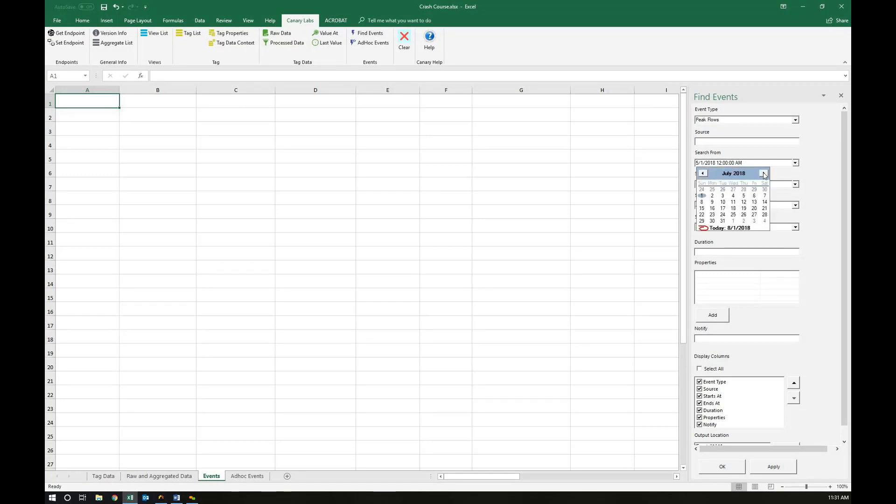
pyautogui.click(702, 196)
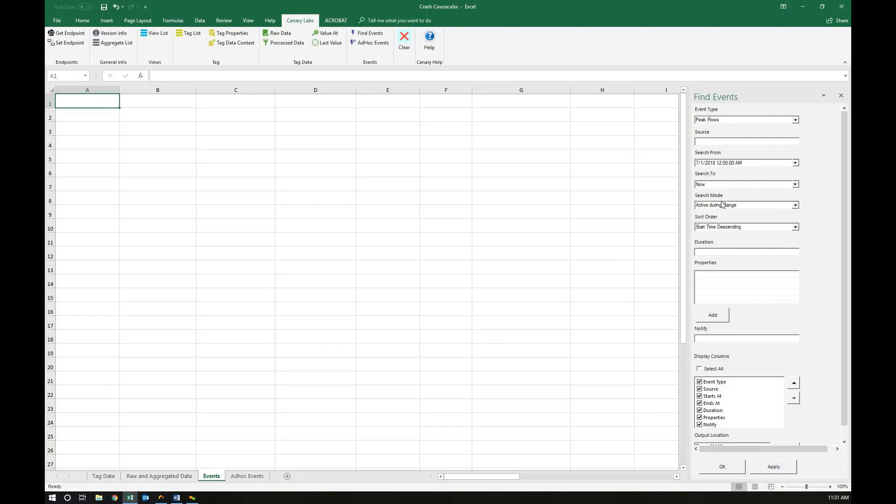
# Step: Use search mode Started & Ended in Range with sort order Start Time Ascending, and output the events to A1
pyautogui.click(795, 208)
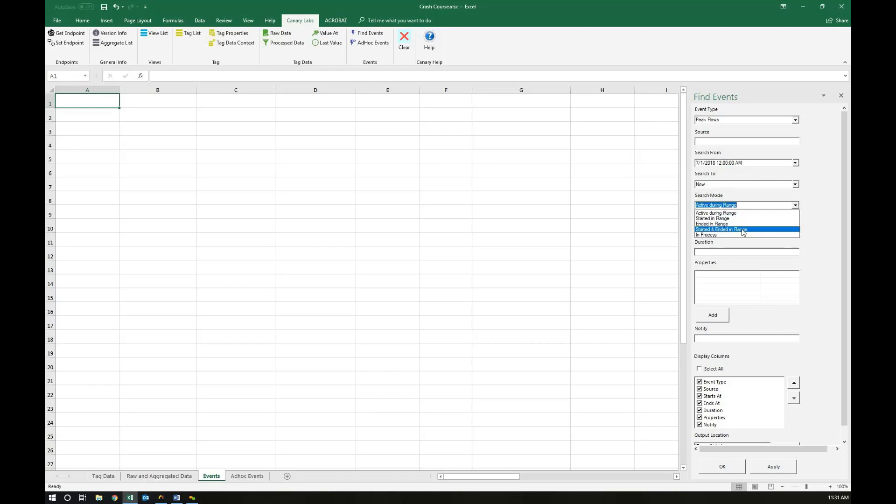
pyautogui.click(743, 230)
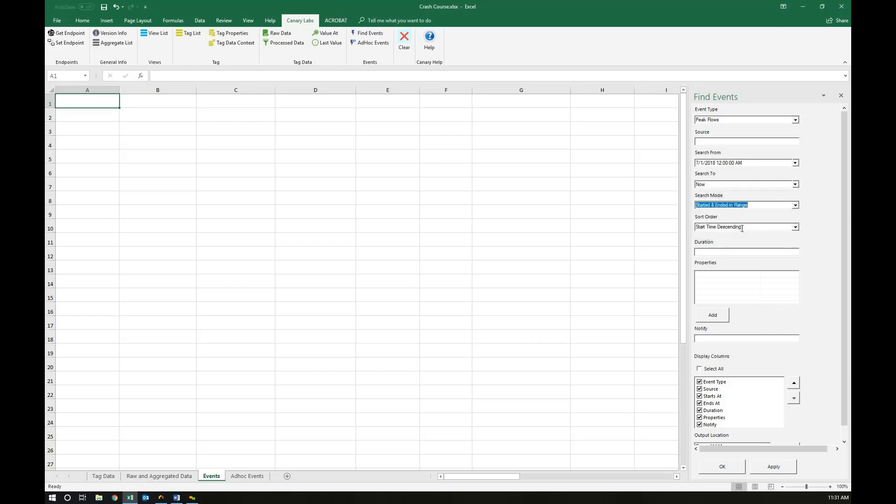
pyautogui.click(794, 227)
pyautogui.click(748, 240)
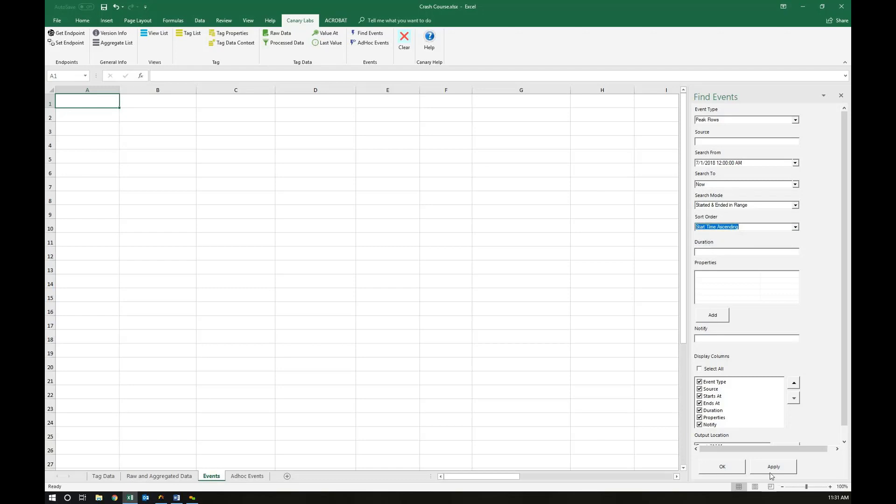
pyautogui.scroll(-1, 769, 426)
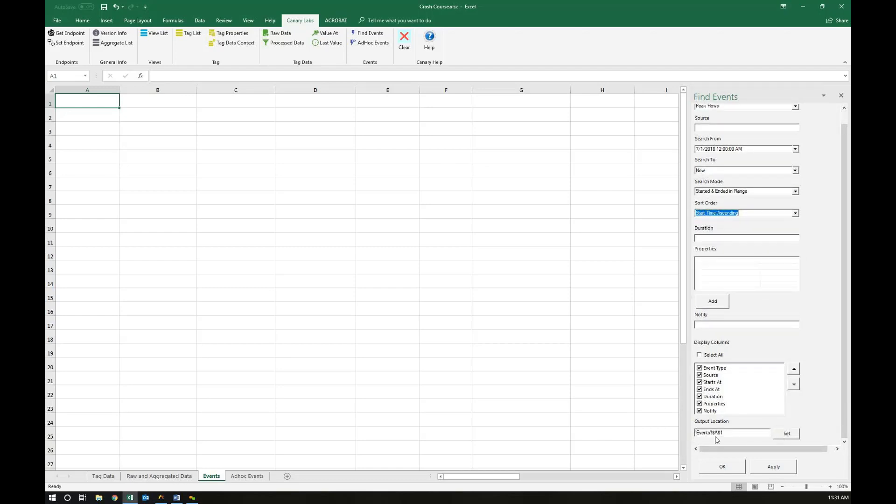
pyautogui.click(773, 467)
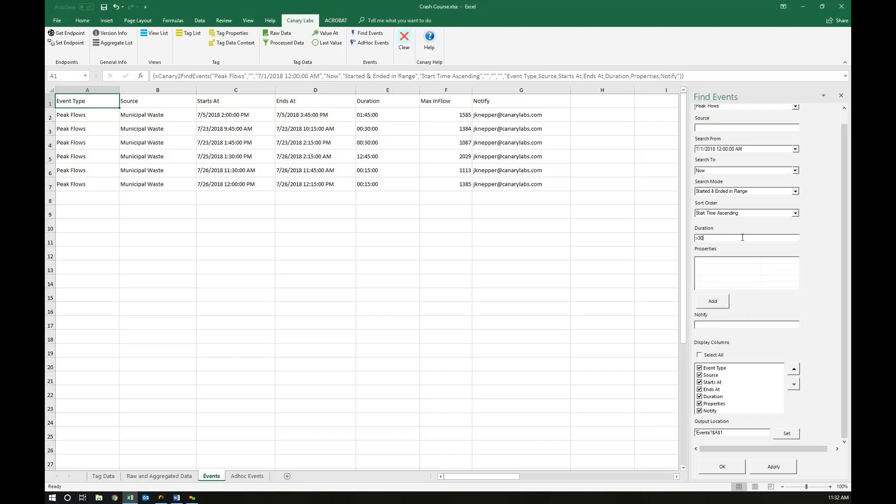
# Step: Limit the events to durations >30m, extend the search start back to 5/1/2018 12:00:00 AM, and refresh the output
pyautogui.click(784, 471)
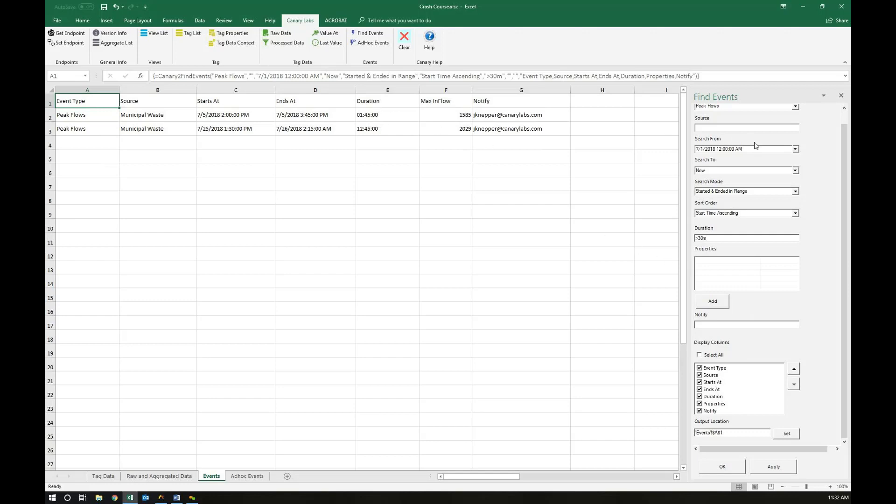
pyautogui.click(795, 150)
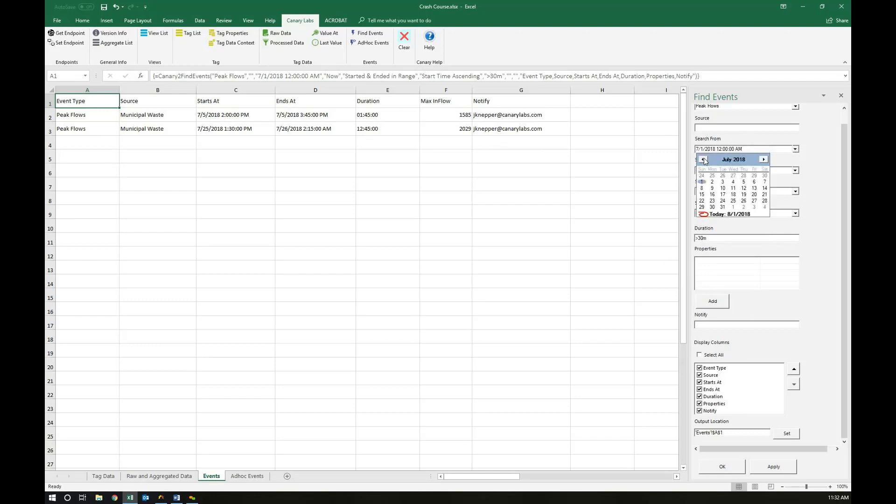
pyautogui.click(703, 159)
pyautogui.click(703, 160)
pyautogui.click(723, 176)
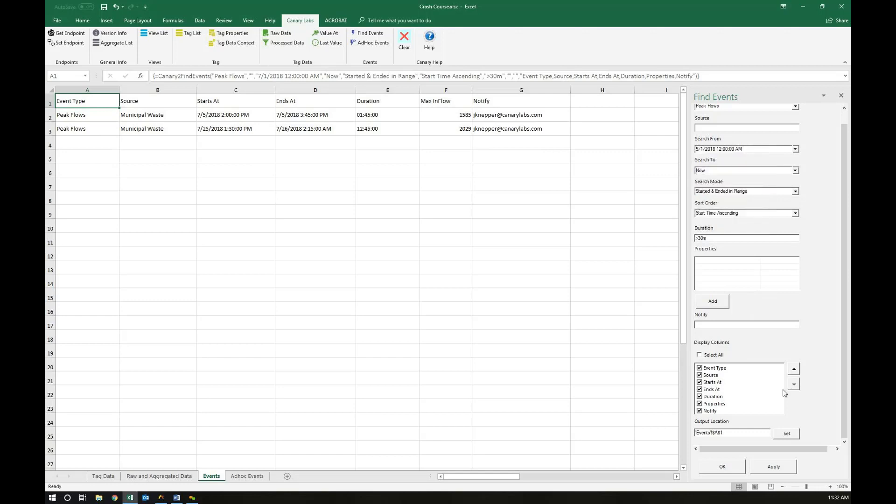
pyautogui.click(774, 466)
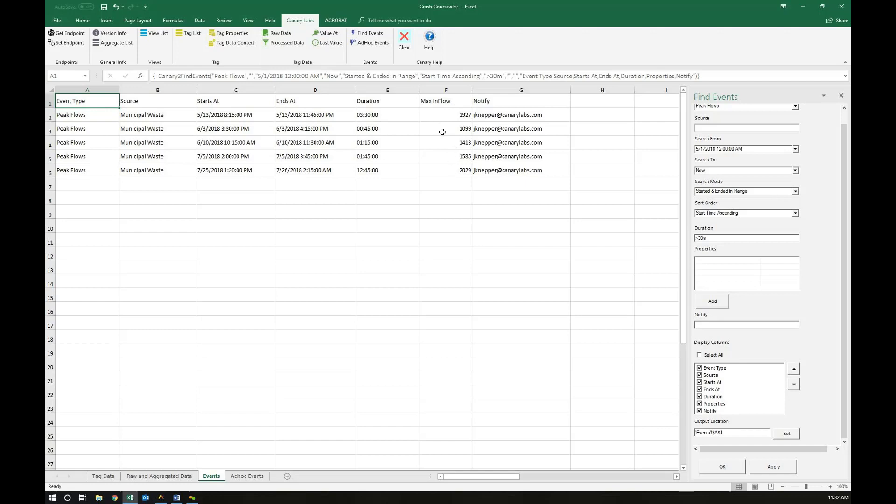
# Step: Add the property filter Peak Flows Max InFlow > 1500 and apply it to the event output
pyautogui.click(712, 304)
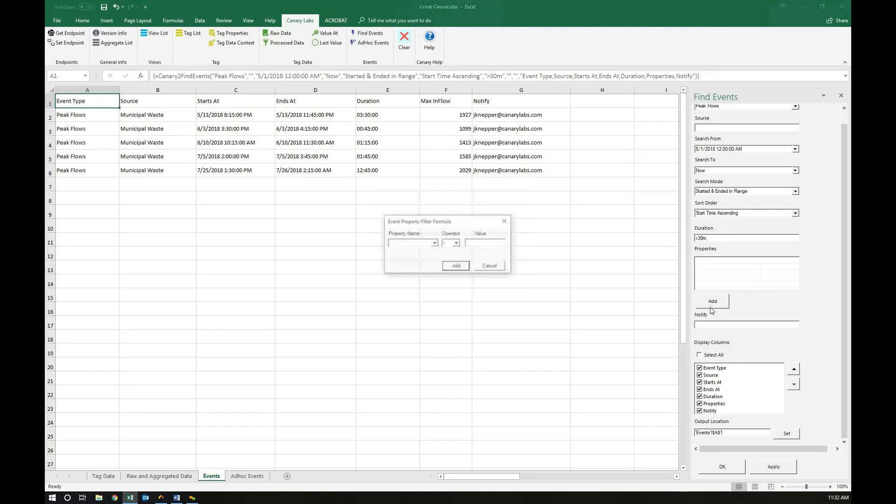
pyautogui.click(436, 243)
pyautogui.click(426, 272)
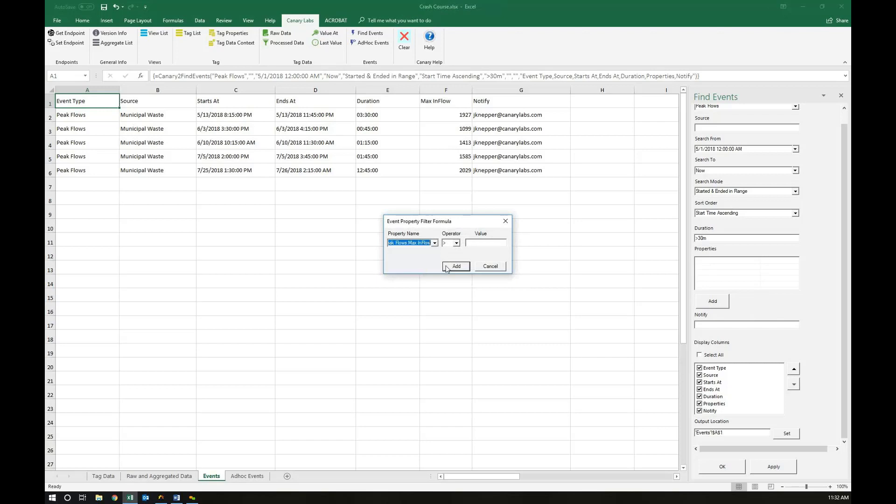
pyautogui.click(482, 241)
pyautogui.click(457, 267)
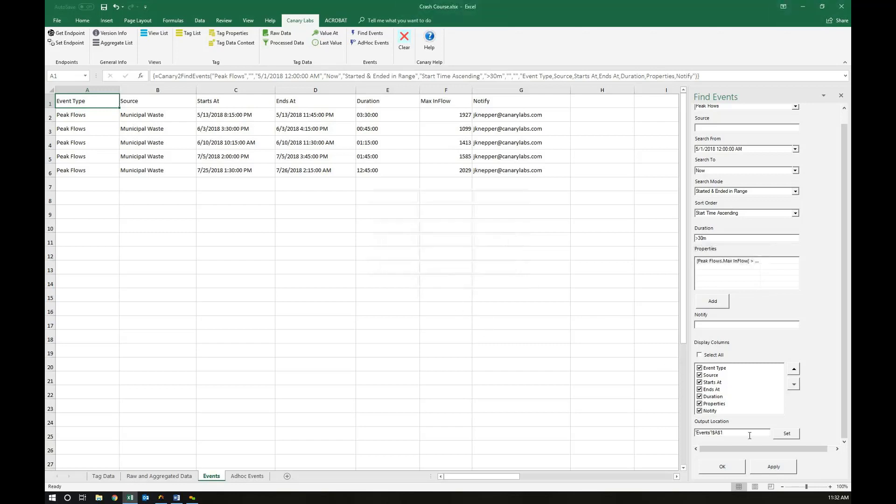
pyautogui.click(775, 470)
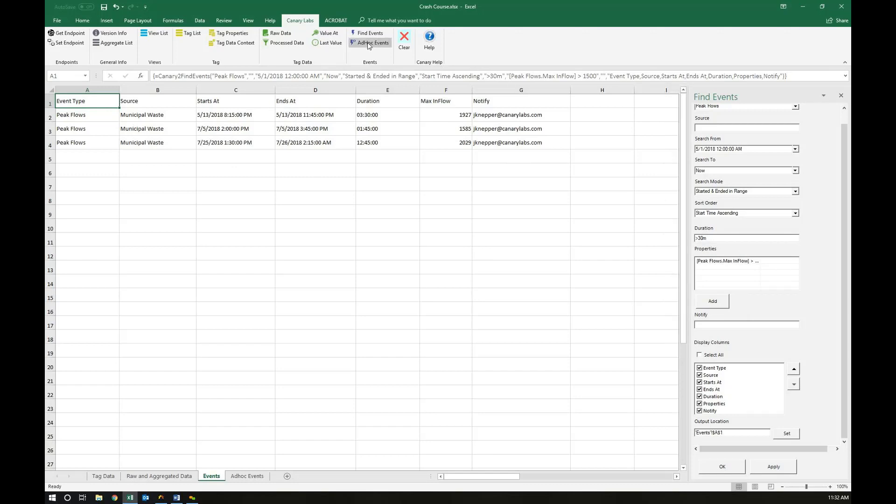
# Step: Close the Find Events query and start an AdHoc Events query on the Adhoc Events sheet
pyautogui.click(250, 478)
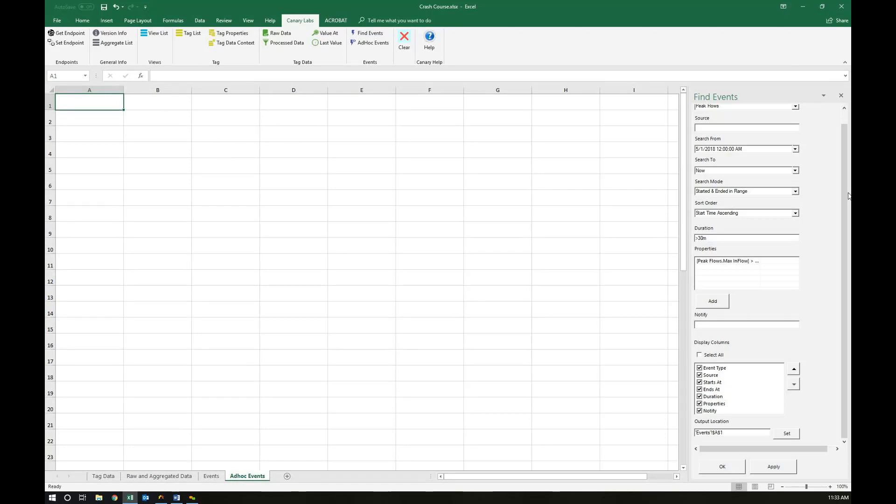
pyautogui.moveTo(845, 195); pyautogui.dragTo(845, 175)
pyautogui.click(841, 96)
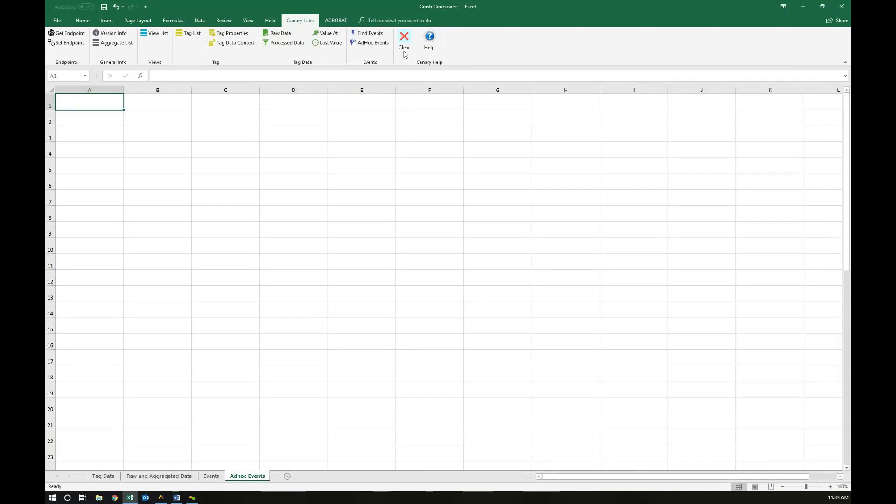
pyautogui.click(368, 43)
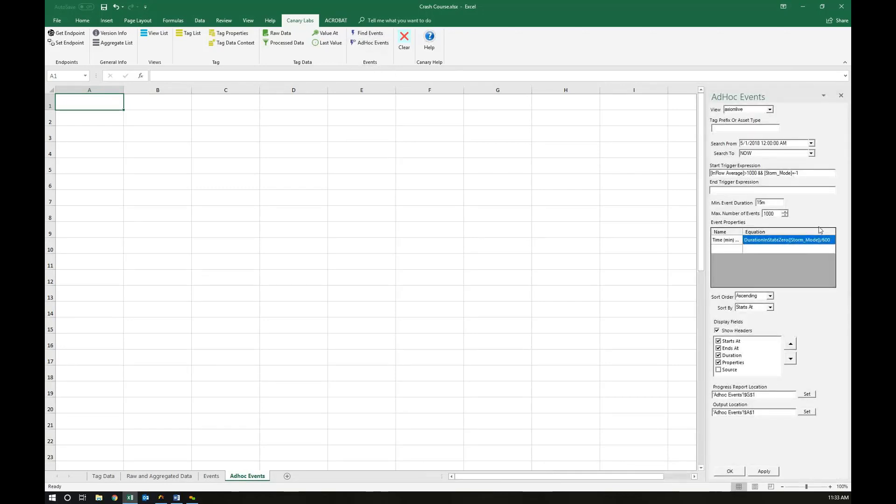
# Step: Set the start trigger expression to [InFlow Average]>1000 and the end trigger expression to [InFlow Average]<750
pyautogui.moveTo(808, 174); pyautogui.dragTo(611, 154)
pyautogui.press('BackSpace')
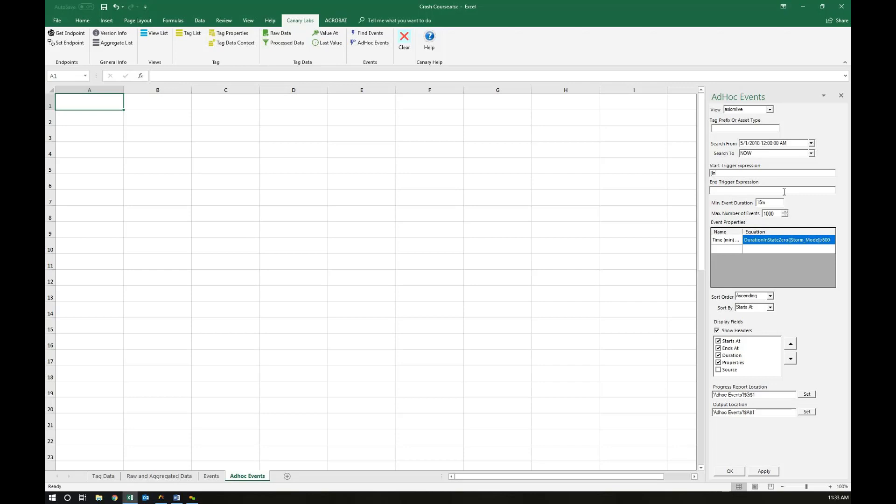
pyautogui.write('Flow Average')
pyautogui.write(']>')
pyautogui.write('1000')
pyautogui.write('[InFlow Average')
pyautogui.write(']<750')
pyautogui.press('Tab')
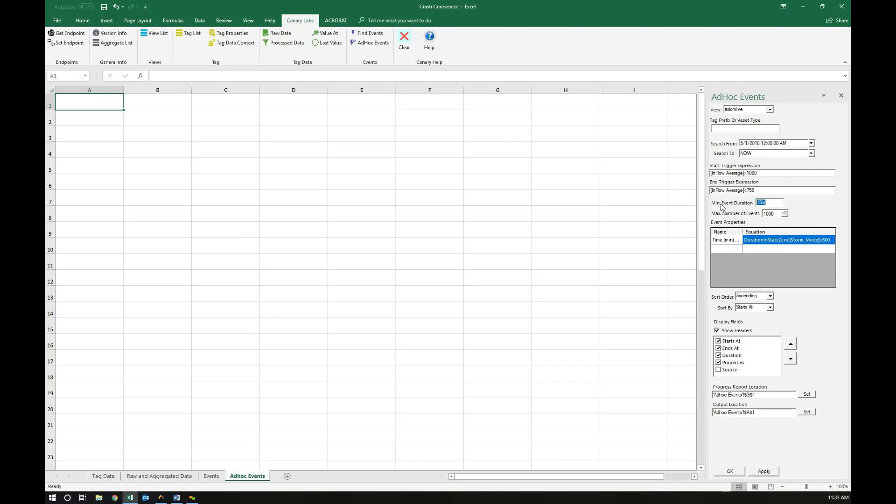
# Step: Set the minimum event duration to 1h and the maximum number of events to 100
pyautogui.write('1h')
pyautogui.press('Tab')
pyautogui.write('100')
# Step: Remove the existing event property by clearing both its equation and its name
pyautogui.click(769, 240)
pyautogui.doubleClick(769, 241)
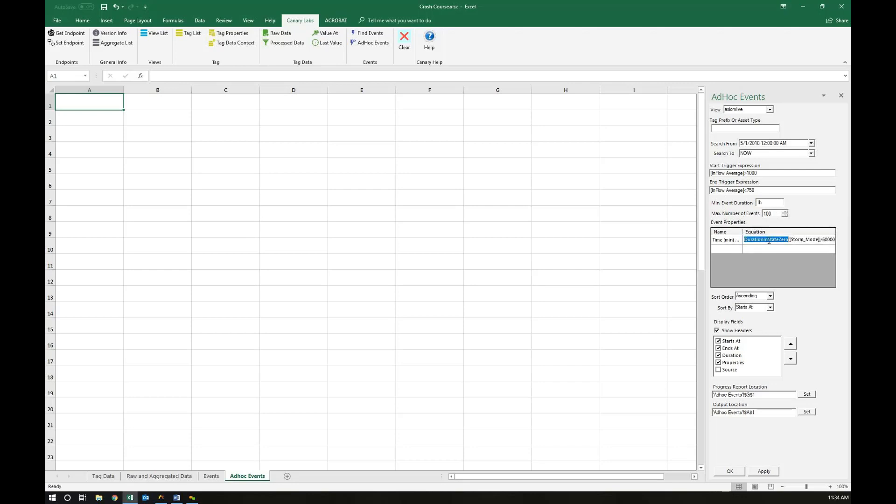
pyautogui.press('BackSpace')
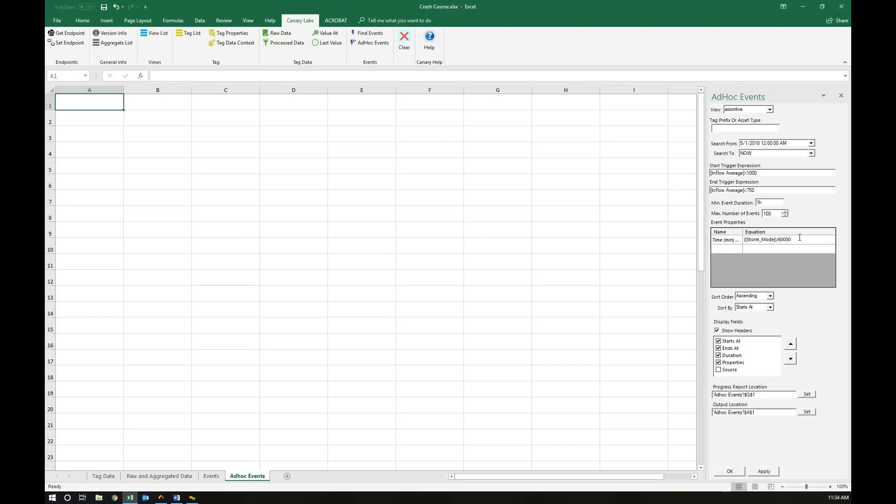
pyautogui.moveTo(800, 239); pyautogui.dragTo(729, 240)
pyautogui.press('BackSpace')
pyautogui.click(727, 241)
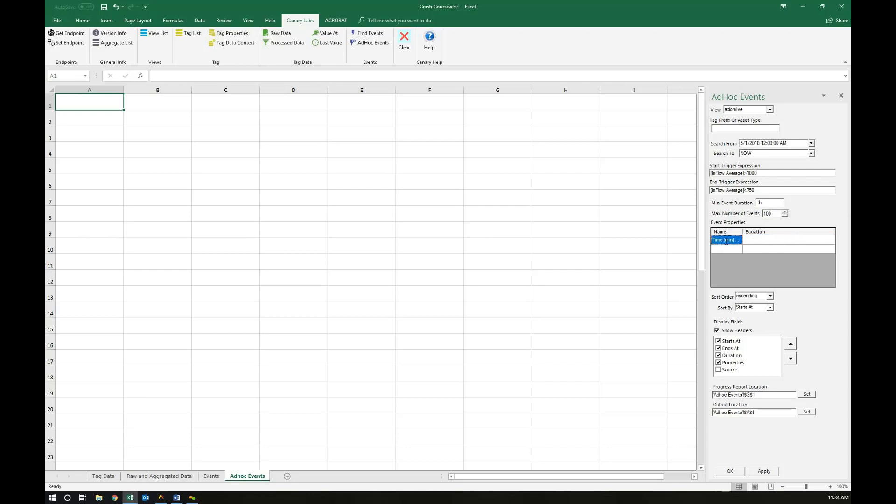
pyautogui.press('Delete')
# Step: Set the progress report location to G1 on the Adhoc Events sheet and apply the query
pyautogui.click(499, 101)
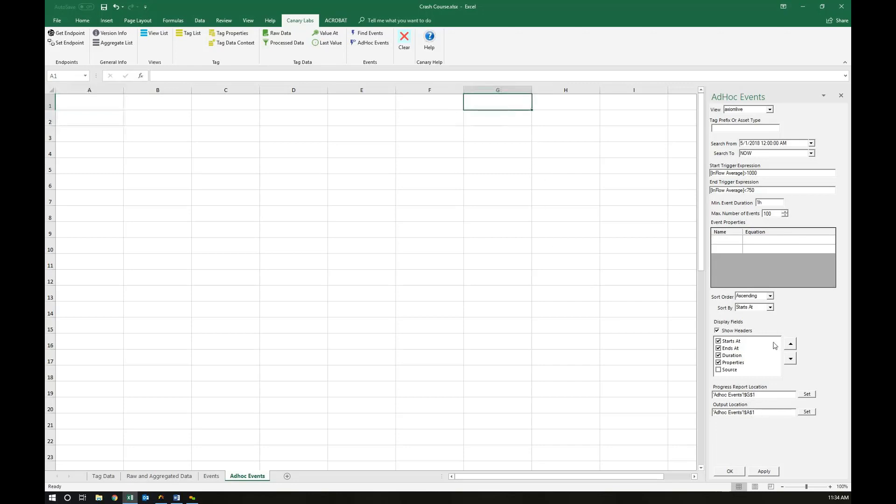
pyautogui.click(807, 394)
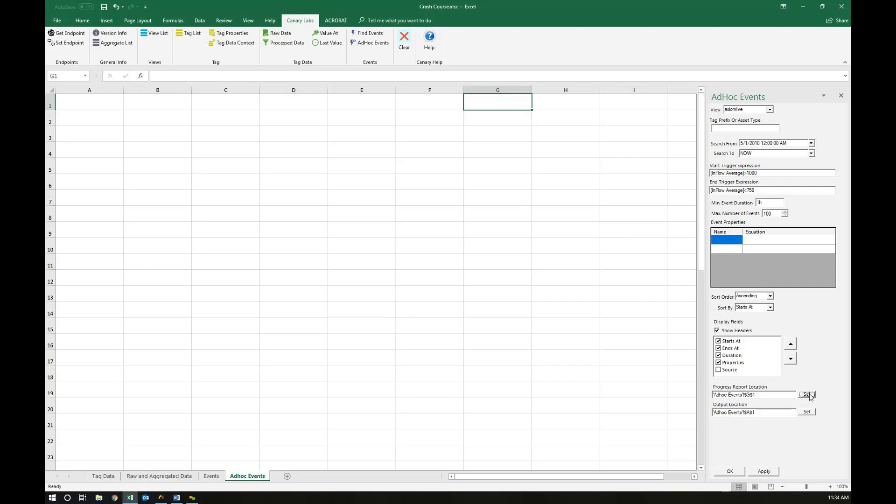
pyautogui.click(772, 474)
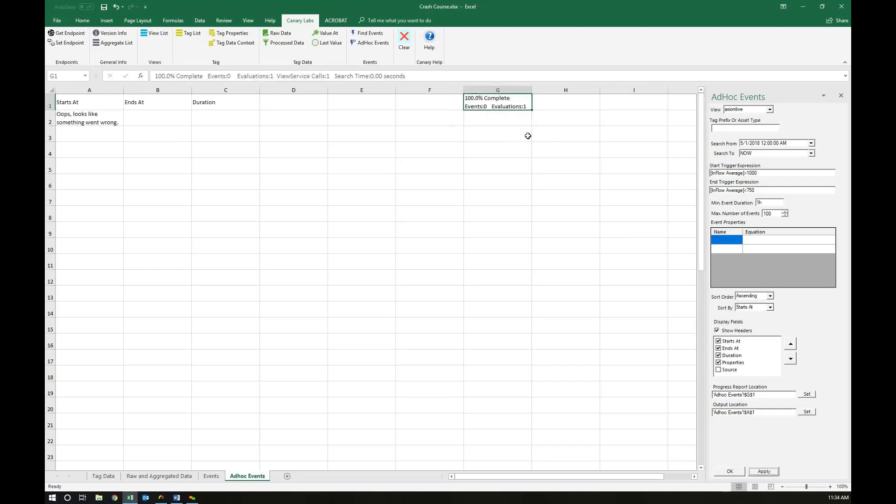
# Step: Clear the end trigger expression of the query at A1 and reapply it
pyautogui.click(71, 100)
pyautogui.click(760, 190)
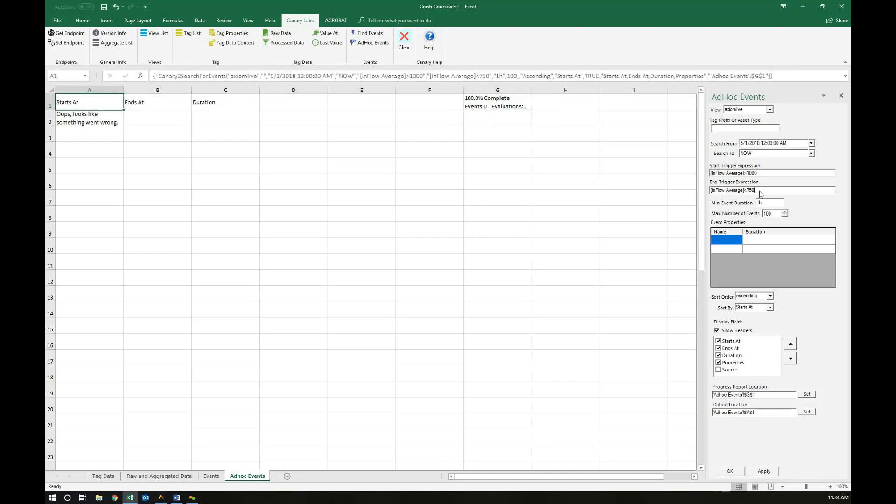
pyautogui.moveTo(760, 190); pyautogui.dragTo(651, 184)
pyautogui.press('BackSpace')
pyautogui.click(765, 472)
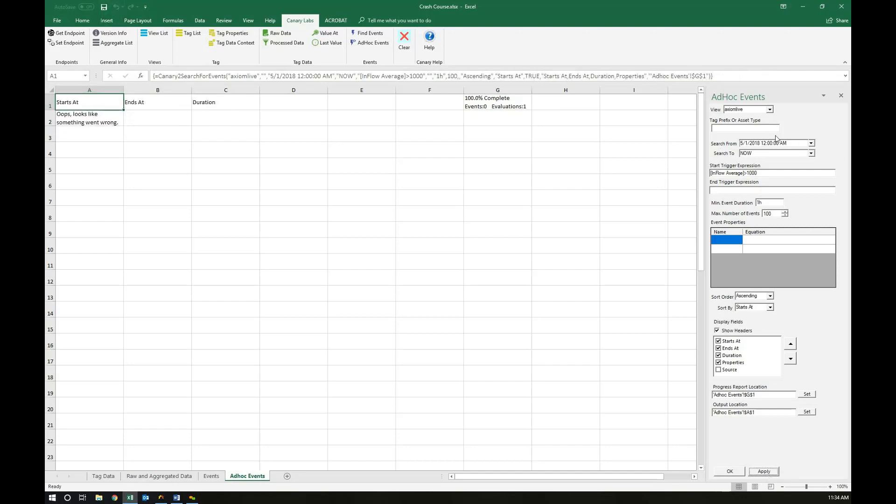
# Step: Change the query's view to Municipal Waste and apply it to the event output
pyautogui.click(769, 110)
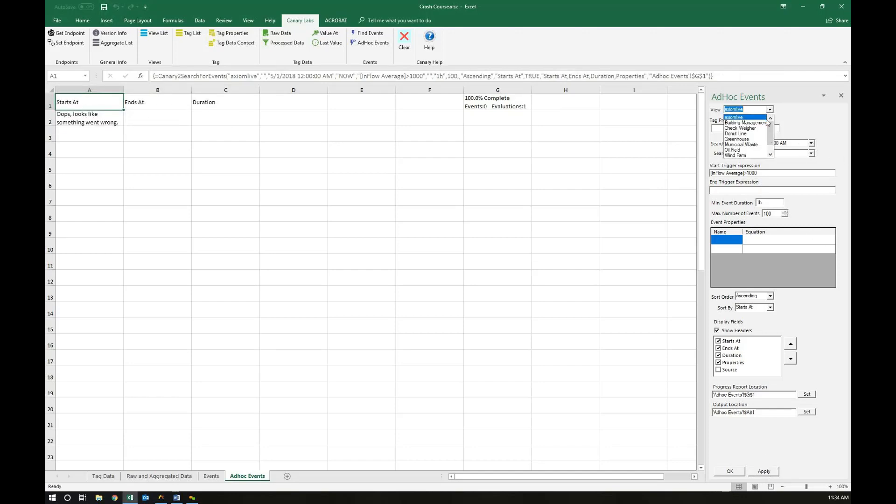
pyautogui.click(756, 144)
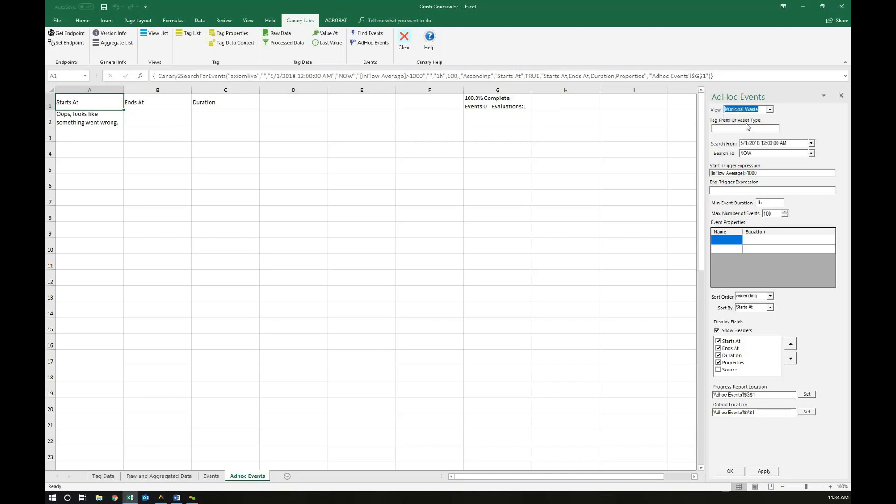
pyautogui.click(764, 471)
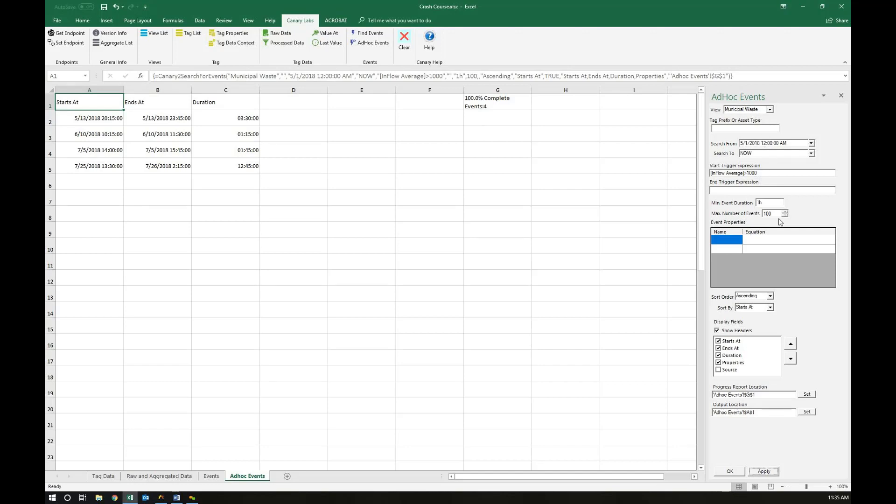
# Step: Reuse the start trigger's tag to make the end trigger expression [InFlow Average]<750, and apply the query
pyautogui.click(762, 175)
pyautogui.hotkey('ctrl', 'c')
pyautogui.click(742, 189)
pyautogui.hotkey('ctrl', 'v')
pyautogui.moveTo(743, 190); pyautogui.dragTo(768, 190)
pyautogui.write('<750')
pyautogui.click(769, 473)
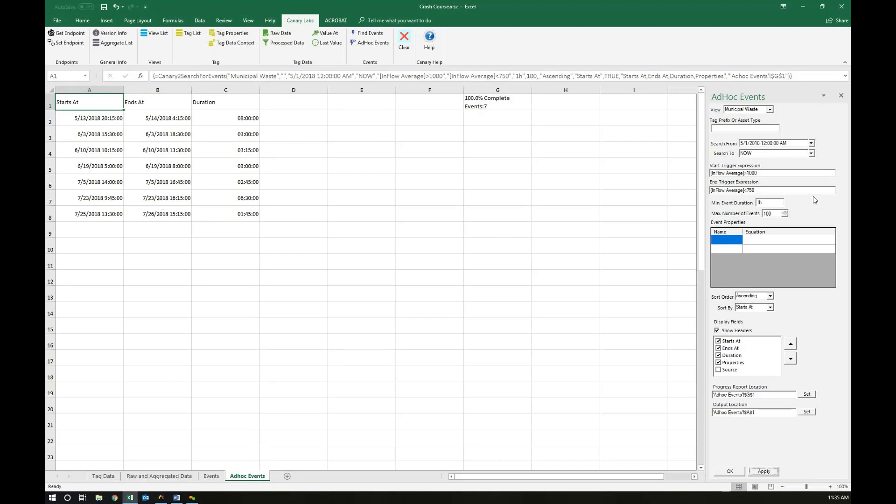
# Step: Extend the search start back to 1/1/2018 12:00:00 AM and refresh the event output
pyautogui.click(811, 143)
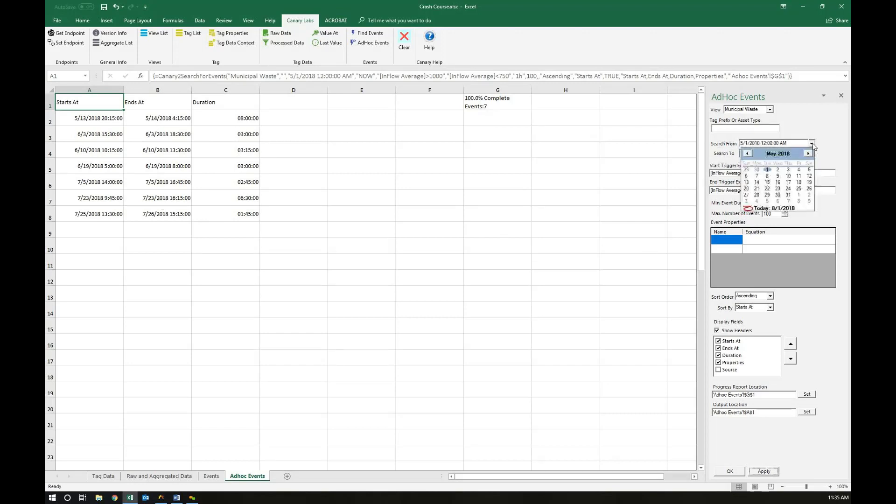
pyautogui.click(747, 154)
pyautogui.click(747, 154)
pyautogui.click(747, 153)
pyautogui.click(747, 153)
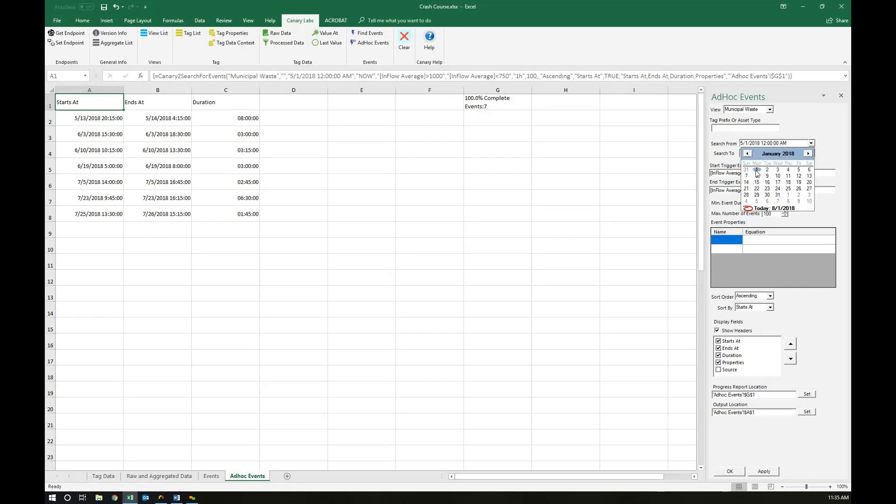
pyautogui.click(756, 169)
pyautogui.click(764, 472)
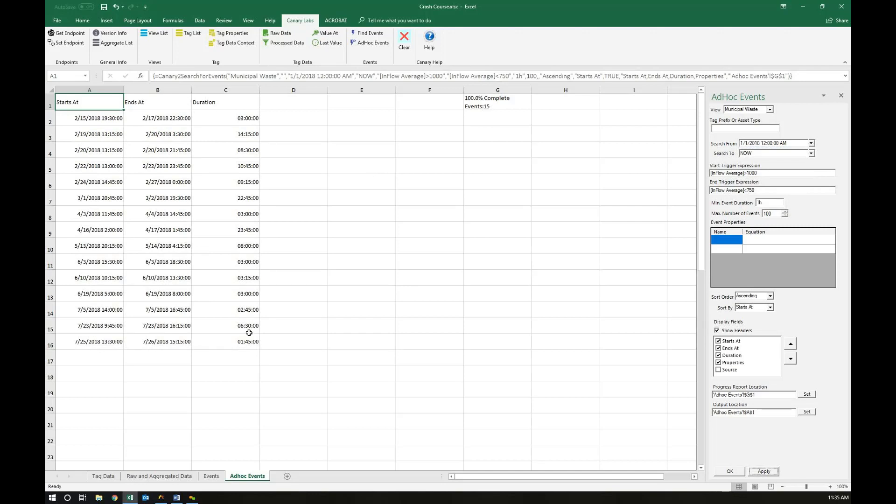
# Step: Extend the start trigger expression to [InFlow Average]>1000 && [Storm_Mode]=0 and apply the query
pyautogui.click(778, 175)
pyautogui.write('[Storm_Mode]=0')
pyautogui.click(764, 469)
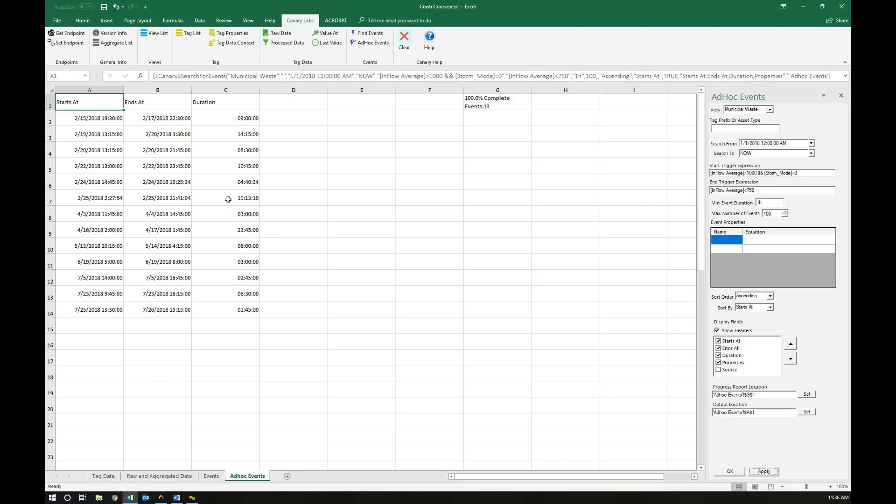
# Step: Output the list of available aggregates at cell E3 as a reference for the property equation
pyautogui.click(228, 230)
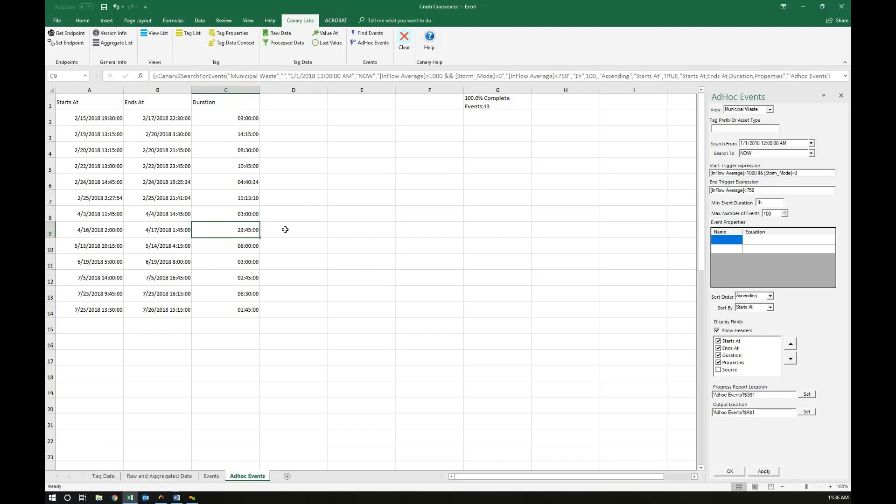
pyautogui.click(726, 240)
pyautogui.click(345, 353)
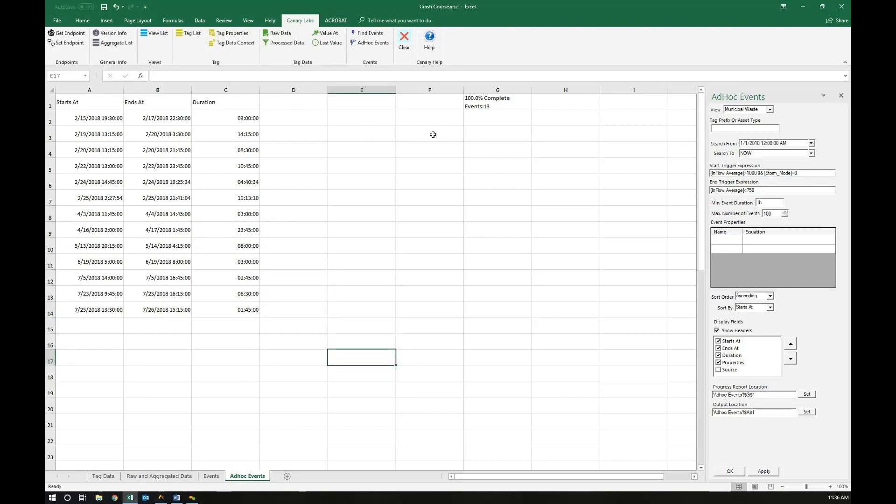
pyautogui.click(371, 135)
pyautogui.click(114, 42)
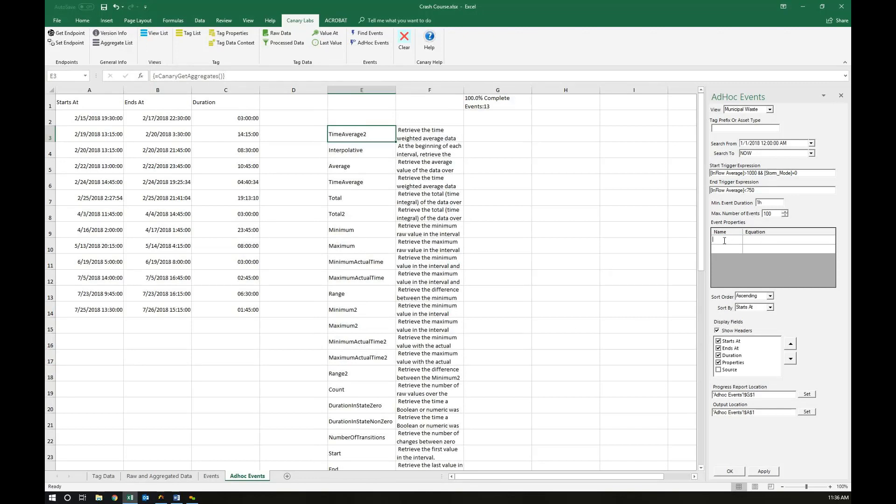
# Step: Add an event property named Minutes out of Storm Mode with the equation DurationInStateZero([Storm_Mode])/60000
pyautogui.click(724, 240)
pyautogui.write('Time')
pyautogui.write('Minutes')
pyautogui.write(' of Storm Mod')
pyautogui.write('e')
pyautogui.click(761, 240)
pyautogui.click(761, 240)
pyautogui.write('DurationInState')
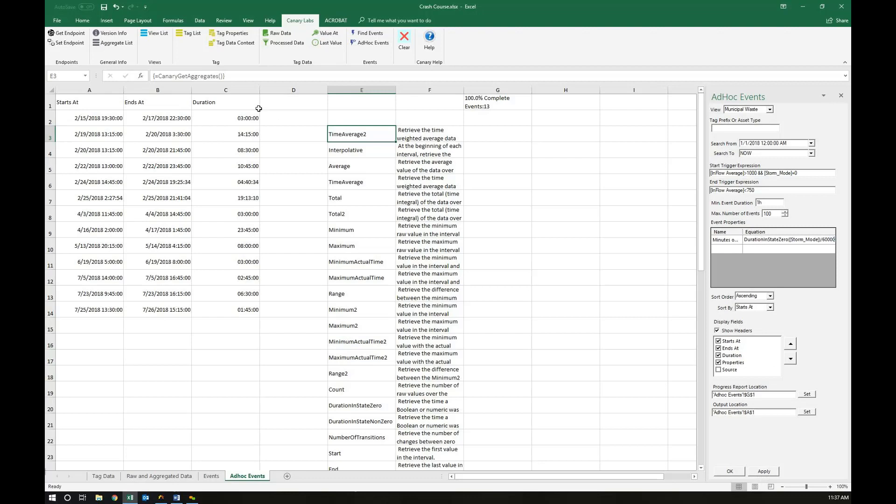
# Step: Clear the aggregate list at E3 and apply the query with the new event property
pyautogui.click(404, 39)
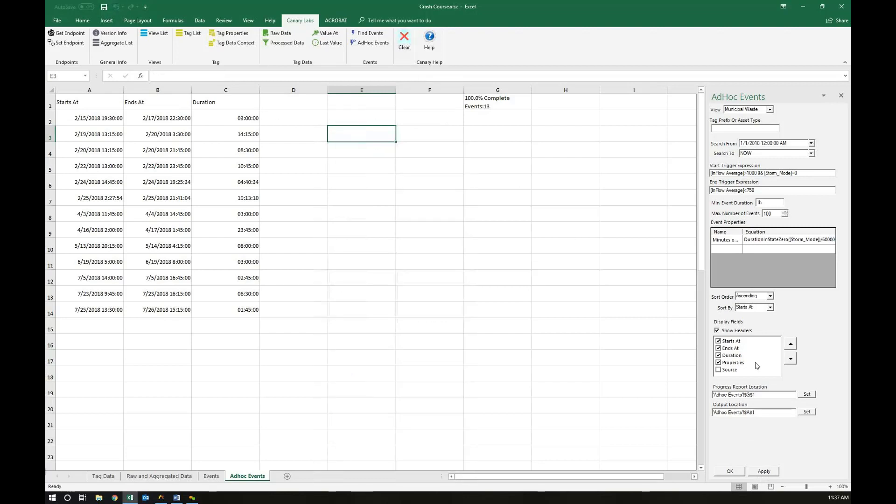
pyautogui.click(764, 471)
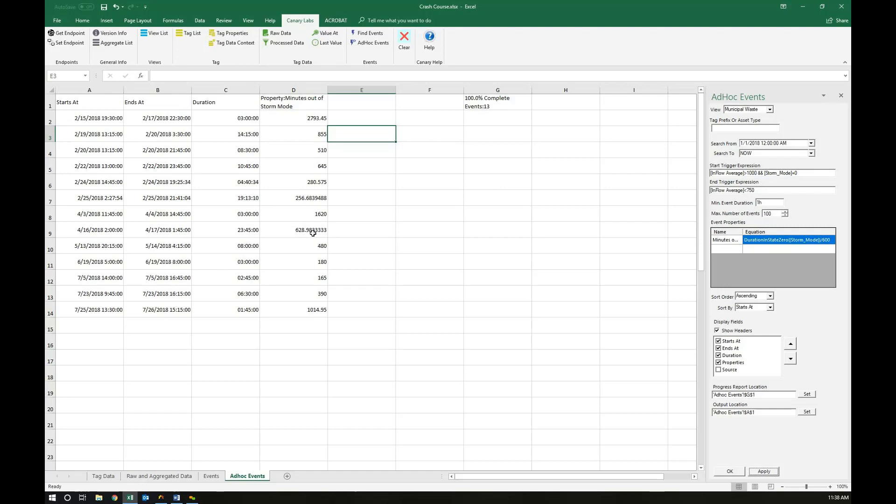
pyautogui.moveTo(309, 232); pyautogui.dragTo(70, 230)
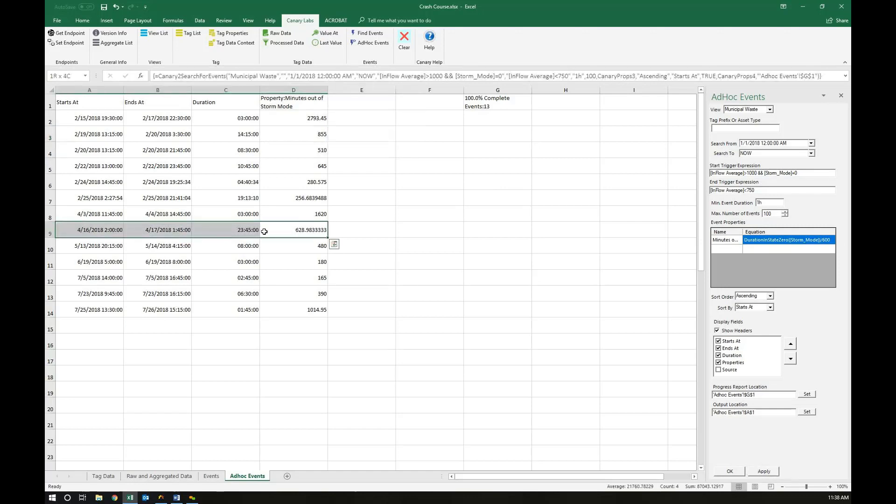
pyautogui.moveTo(306, 114); pyautogui.dragTo(208, 107)
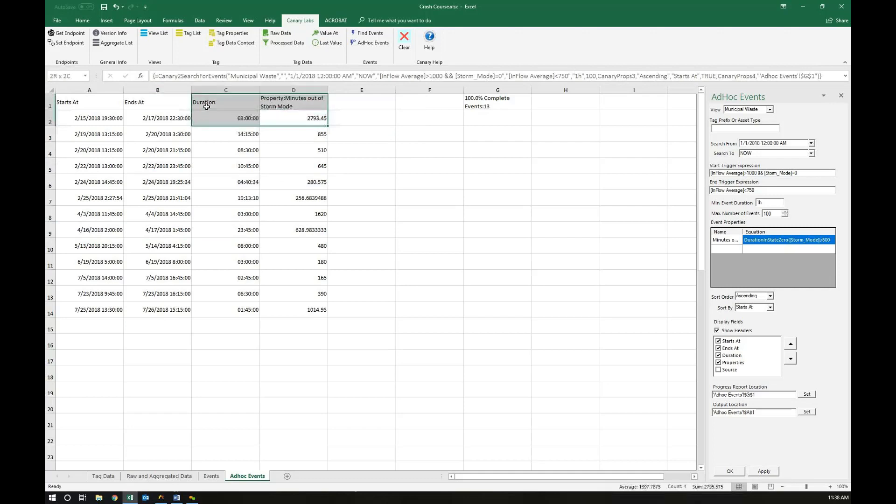
pyautogui.click(268, 114)
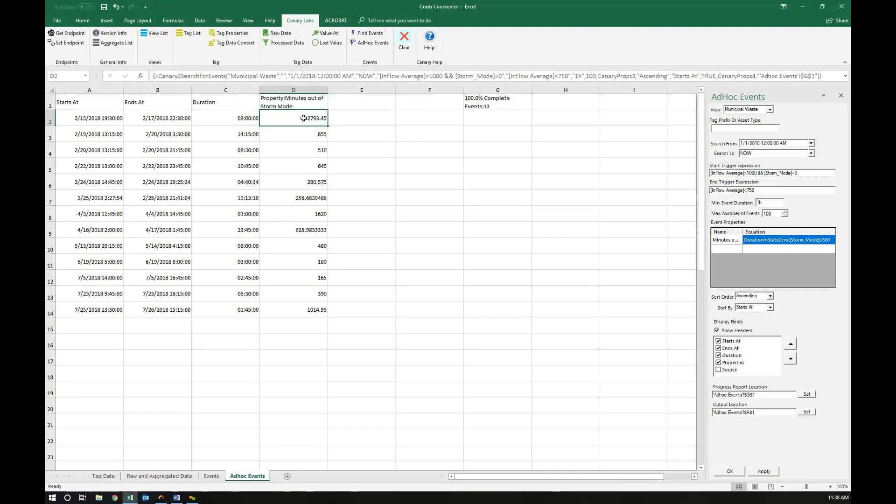
pyautogui.click(391, 298)
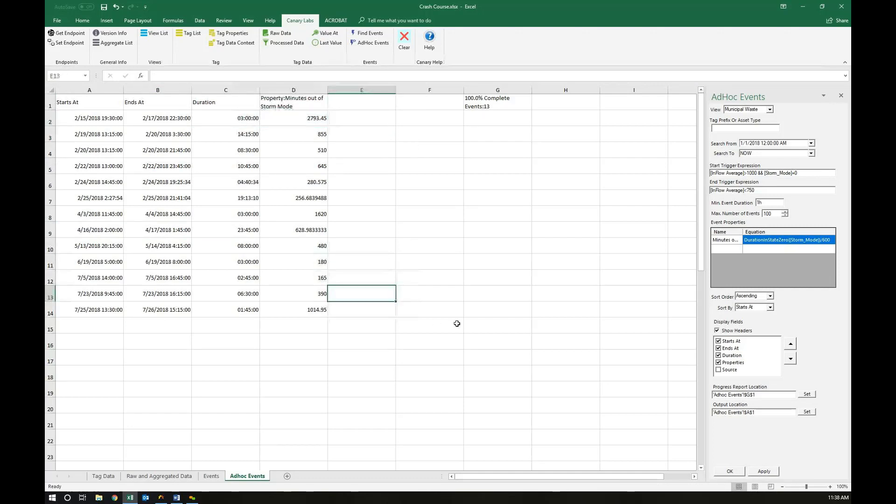
pyautogui.click(432, 312)
# Step: Copy the event table A1:D14 and paste it as values only at A1 of a new worksheet
pyautogui.moveTo(74, 107); pyautogui.dragTo(299, 310)
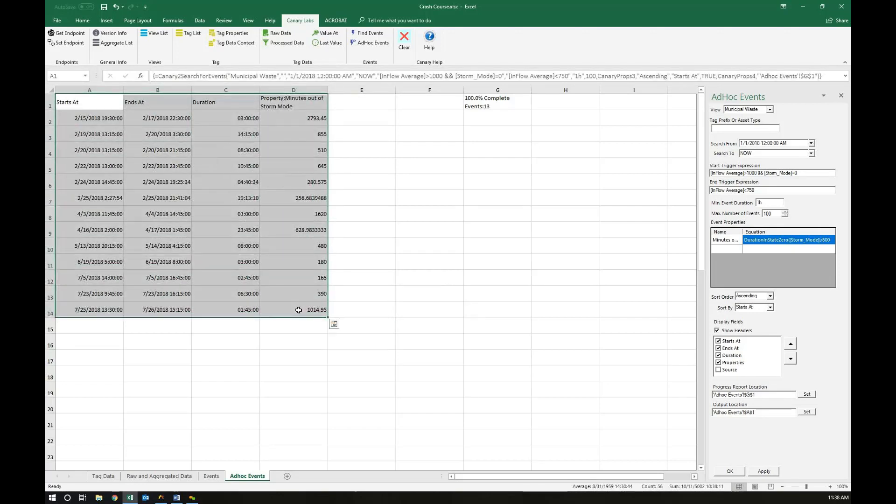
pyautogui.hotkey('ctrl', 'c')
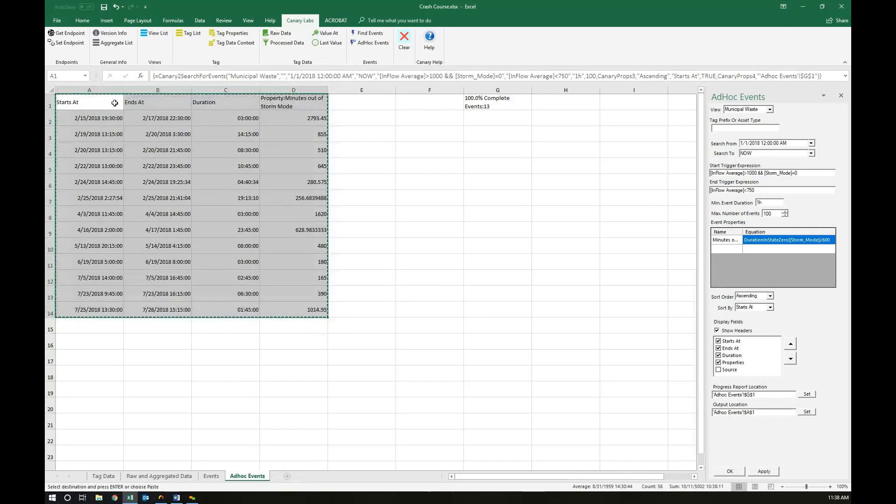
pyautogui.click(287, 477)
pyautogui.rightClick(65, 98)
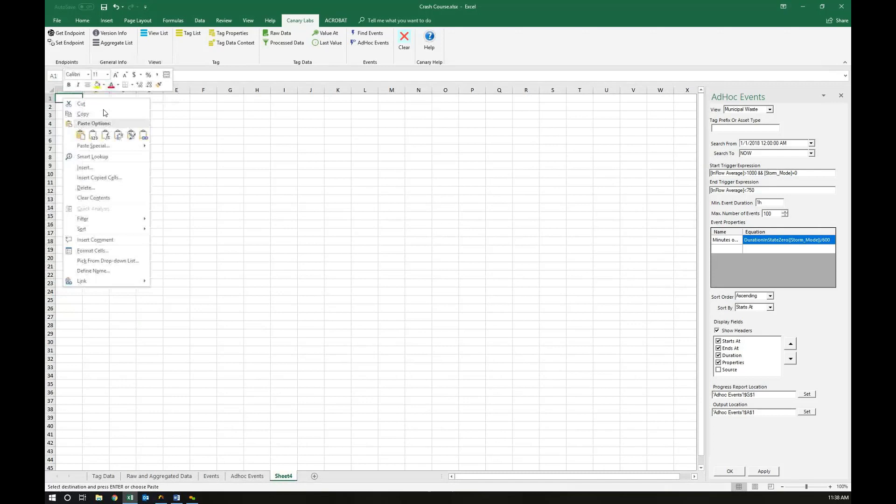
pyautogui.click(93, 135)
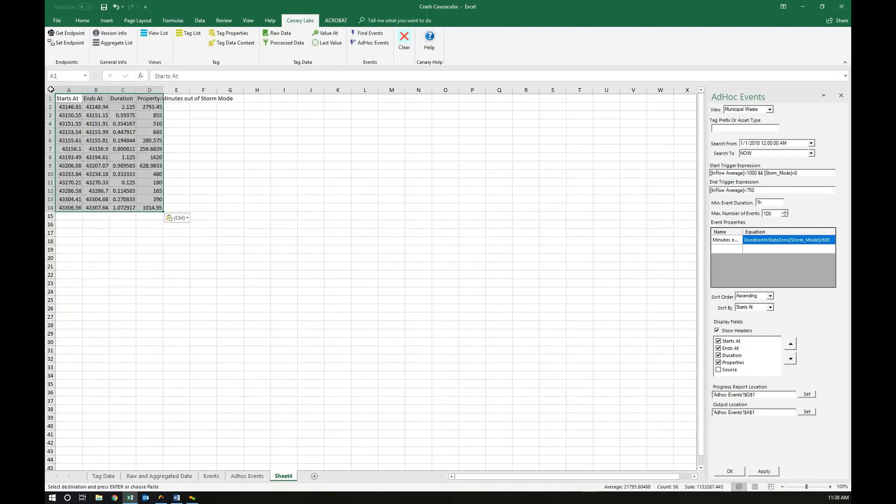
# Step: Format the Starts At and Ends At columns A and B with the custom date-time format m/d/yyyy h:mm
pyautogui.doubleClick(83, 88)
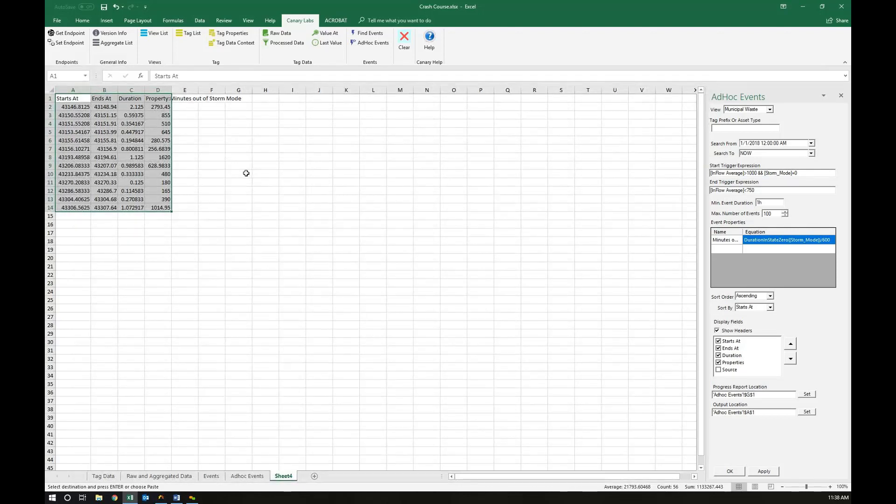
pyautogui.click(246, 172)
pyautogui.moveTo(69, 90); pyautogui.dragTo(95, 101)
pyautogui.rightClick(96, 112)
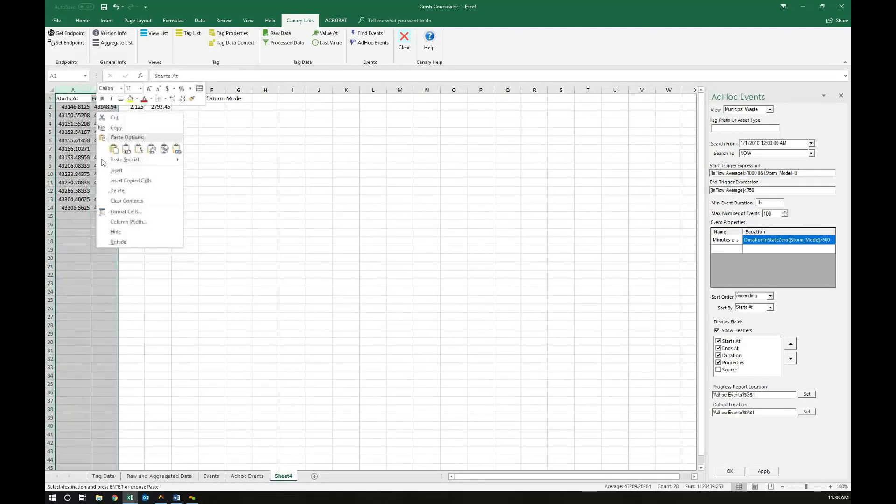
pyautogui.click(125, 211)
pyautogui.moveTo(121, 115); pyautogui.dragTo(286, 126)
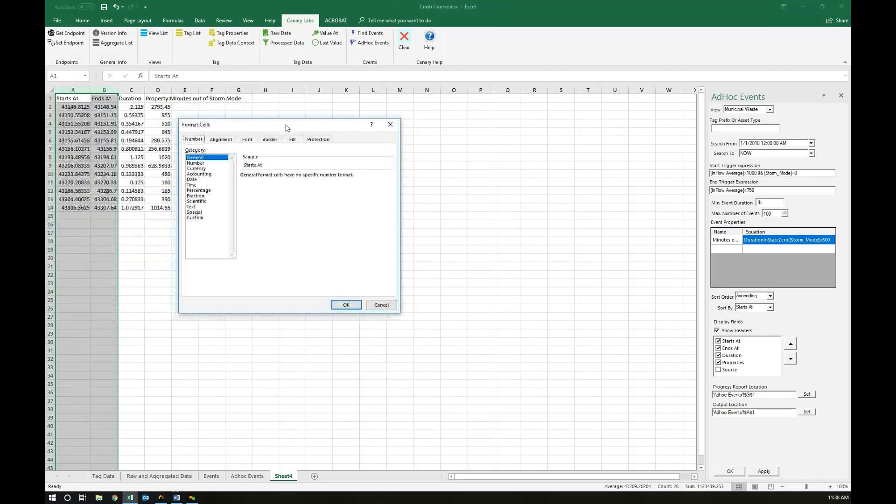
pyautogui.click(195, 217)
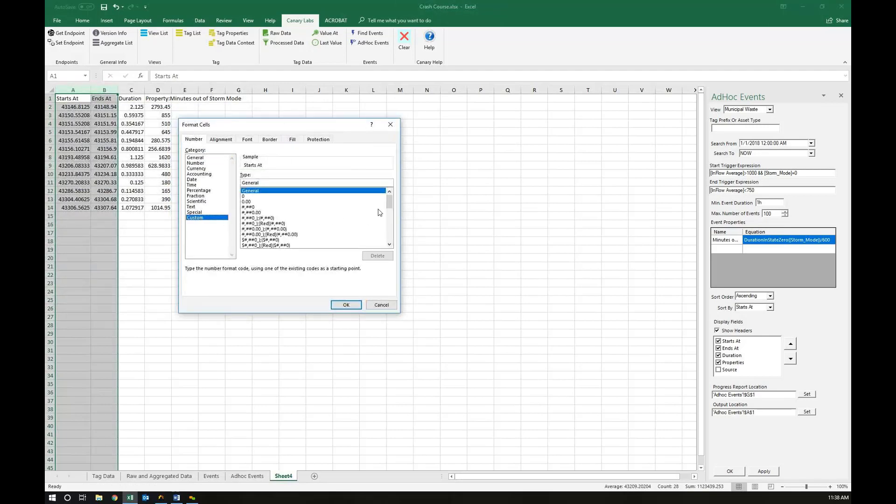
pyautogui.moveTo(388, 203); pyautogui.dragTo(388, 229)
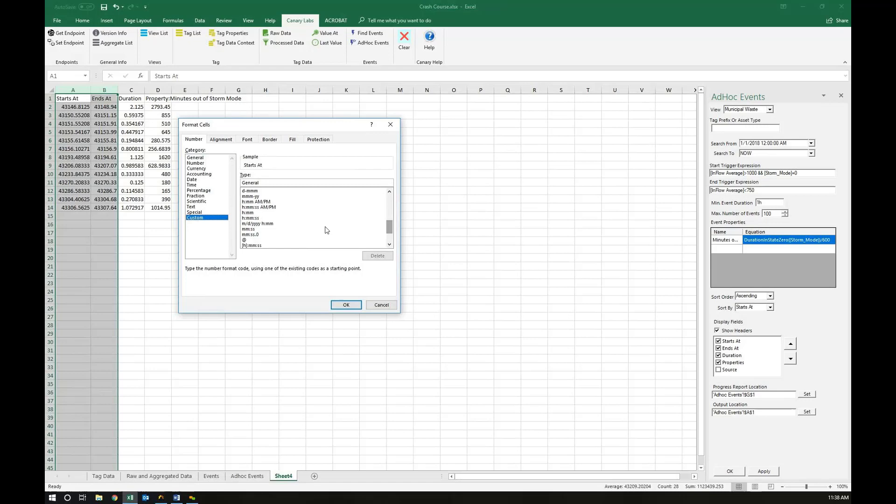
pyautogui.click(268, 224)
pyautogui.click(346, 304)
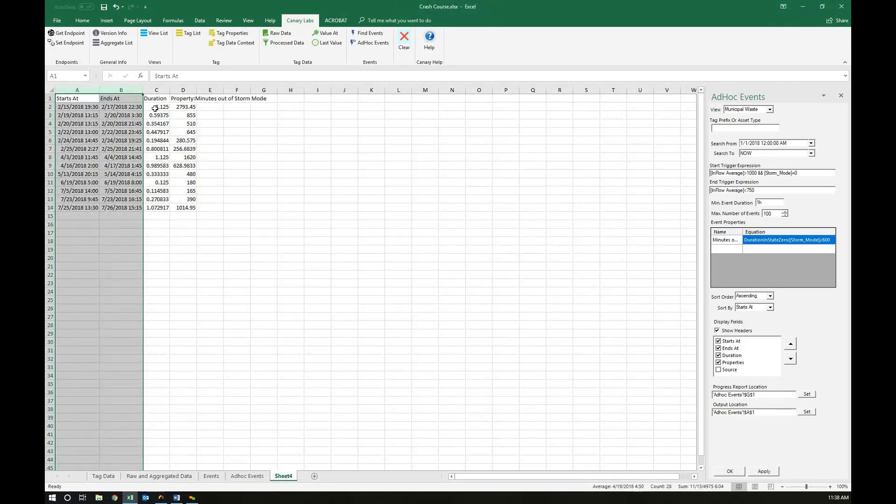
# Step: Format the Duration values in C2:C14 with the custom time format h:mm:ss
pyautogui.moveTo(156, 106); pyautogui.dragTo(158, 208)
pyautogui.rightClick(157, 208)
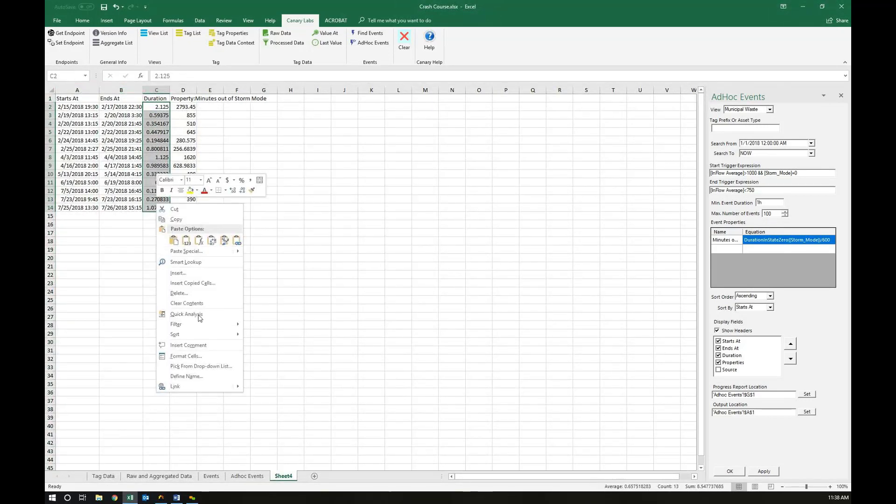
pyautogui.click(194, 356)
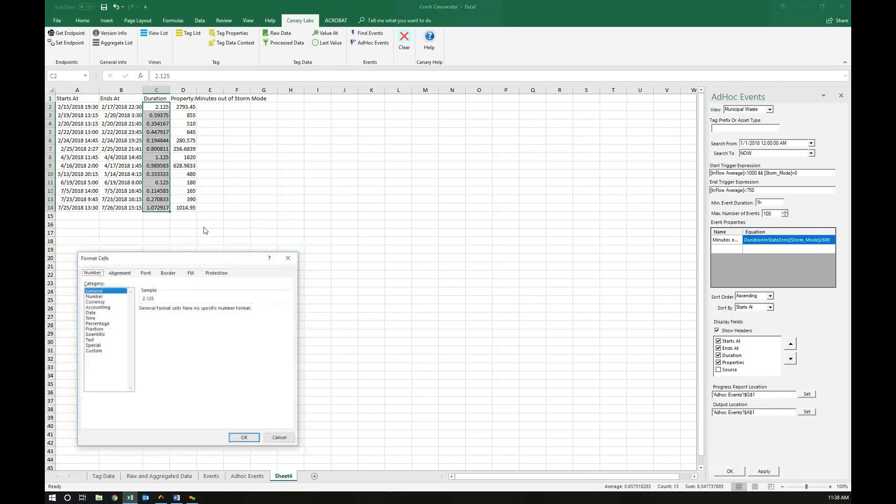
pyautogui.click(110, 350)
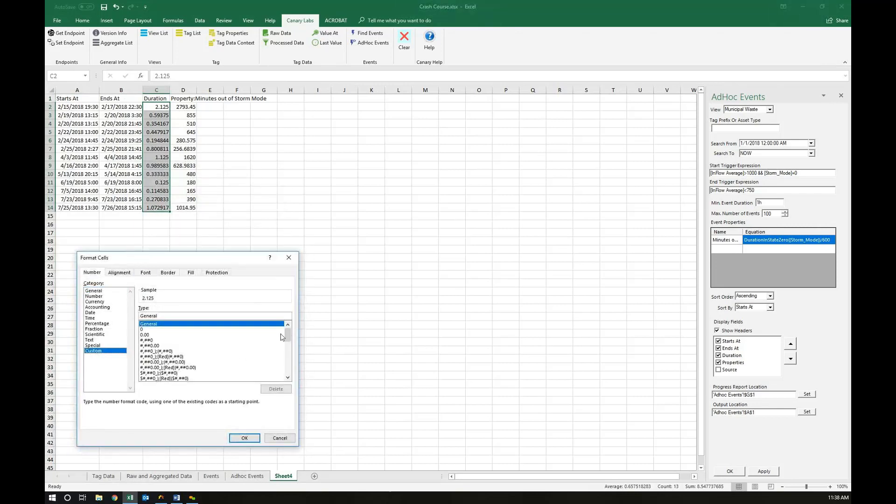
pyautogui.moveTo(288, 340); pyautogui.dragTo(287, 360)
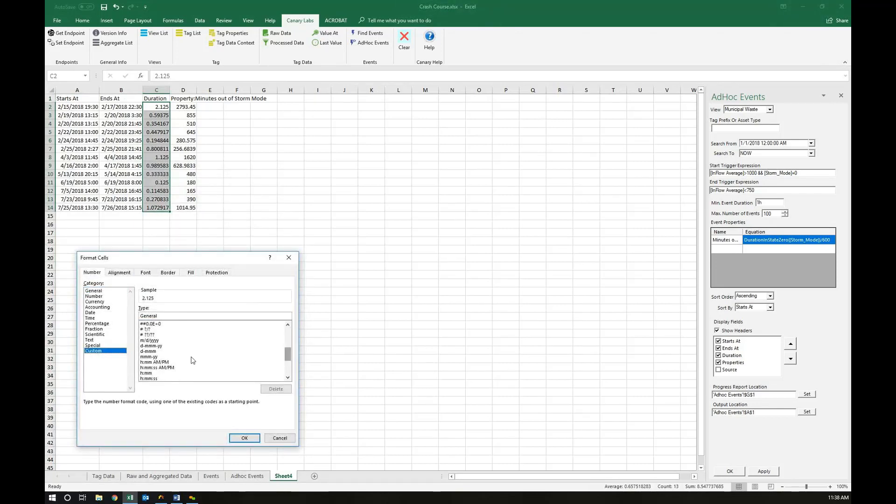
pyautogui.click(150, 378)
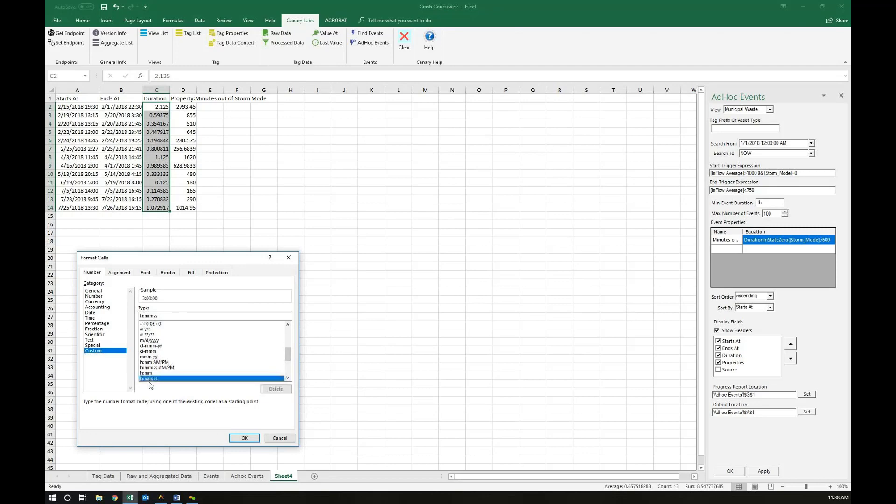
pyautogui.click(244, 438)
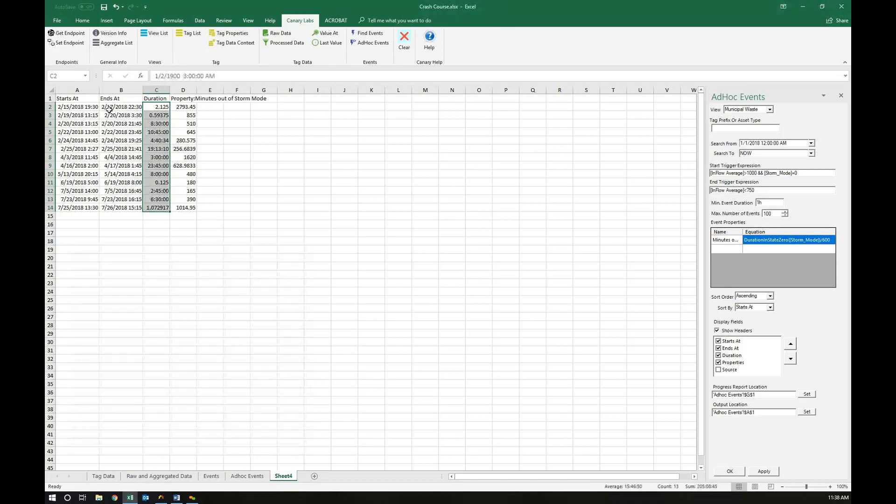
# Step: Autofit all column widths on the sheet and widen the Duration column further
pyautogui.click(51, 90)
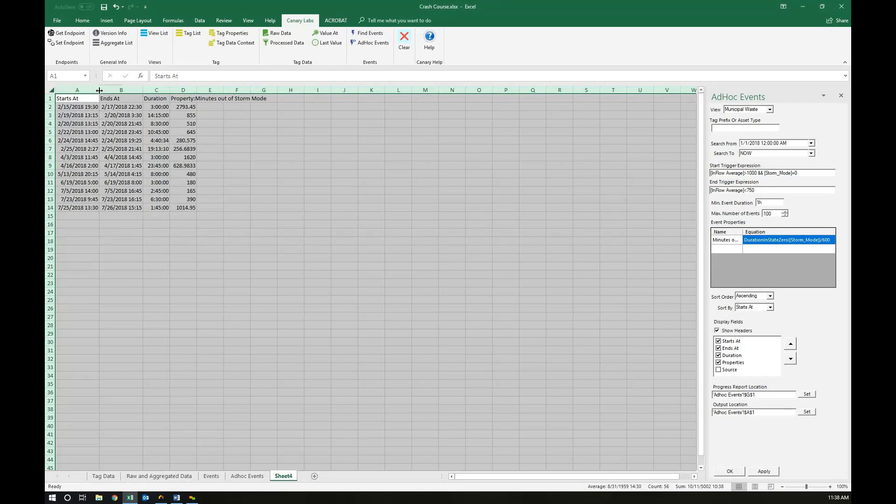
pyautogui.doubleClick(99, 90)
pyautogui.click(291, 166)
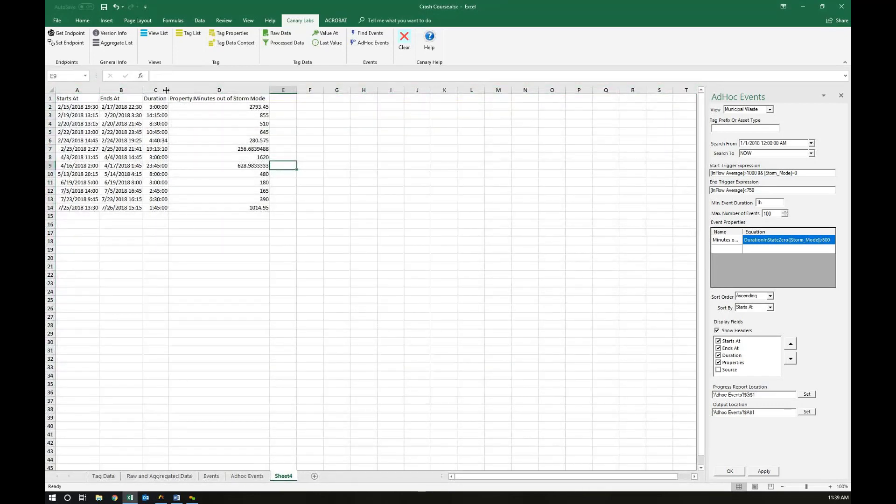
pyautogui.moveTo(166, 90); pyautogui.dragTo(192, 90)
pyautogui.click(356, 247)
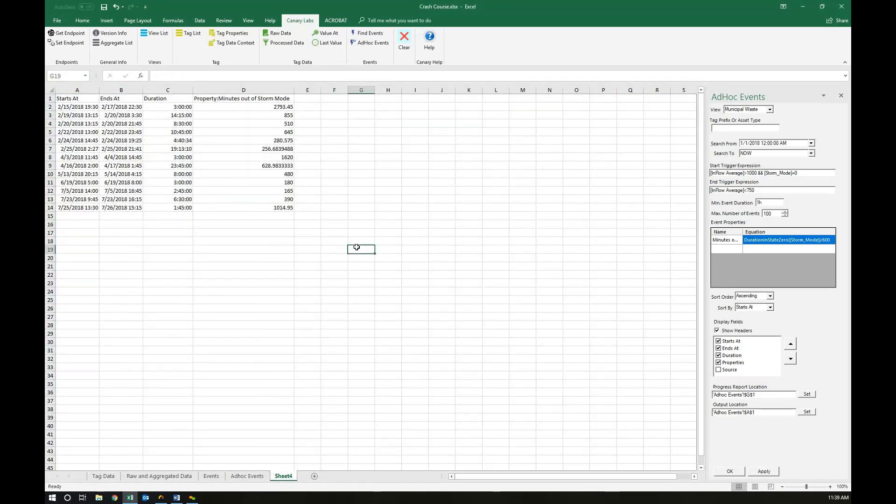